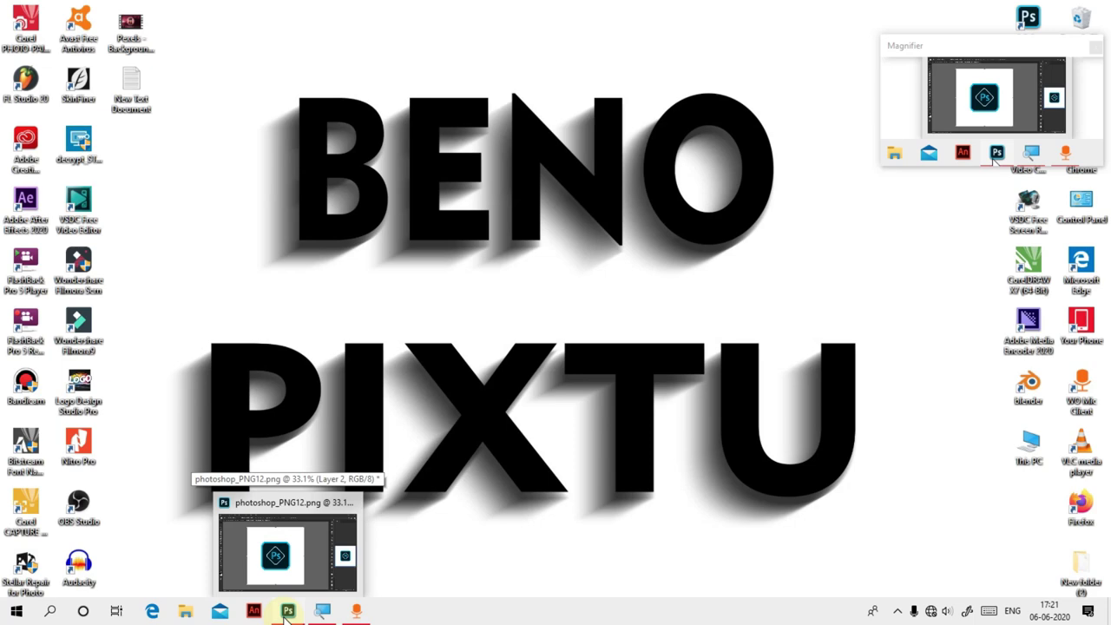
Bring Photoshop forward and cancel the New Document dialog (4 × 5 cm Untitled-1) without creating a document
left_click(287, 611)
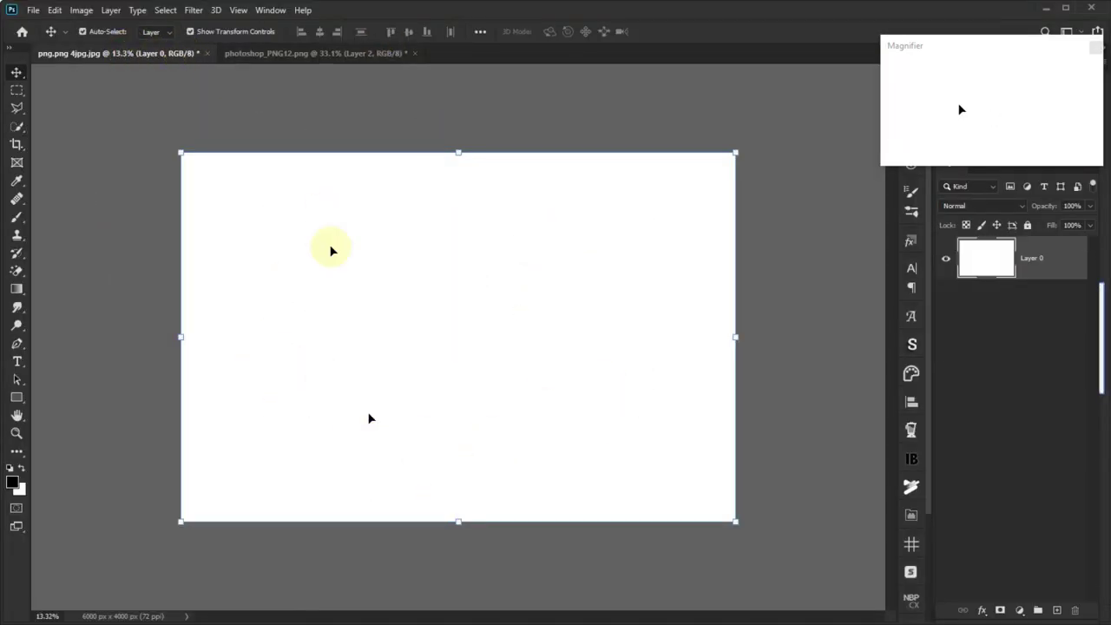
left_click(37, 12)
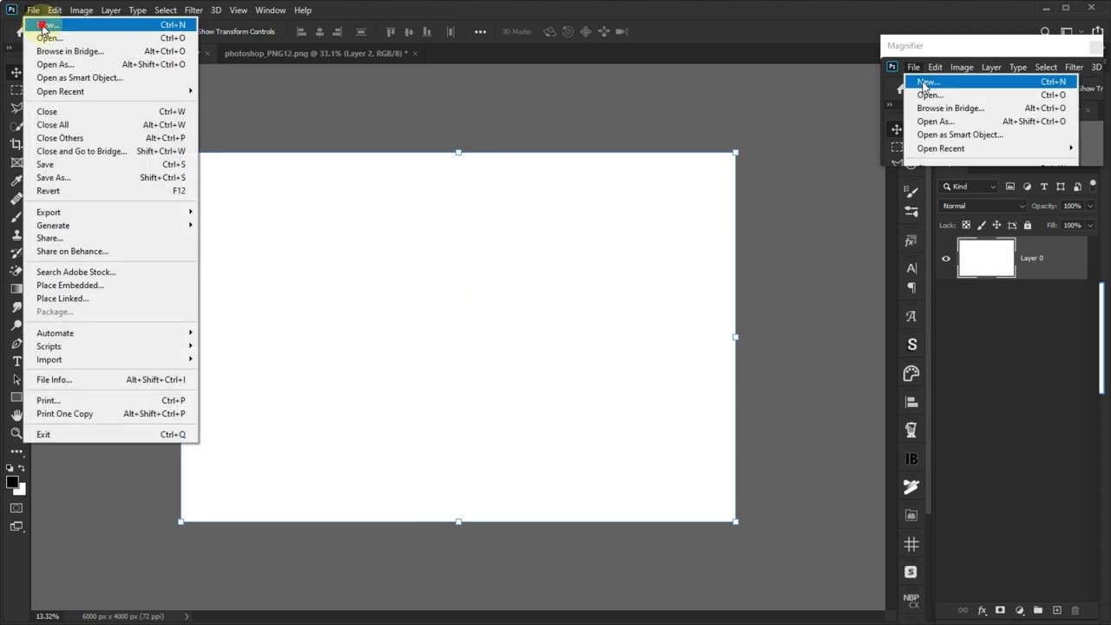
left_click(44, 26)
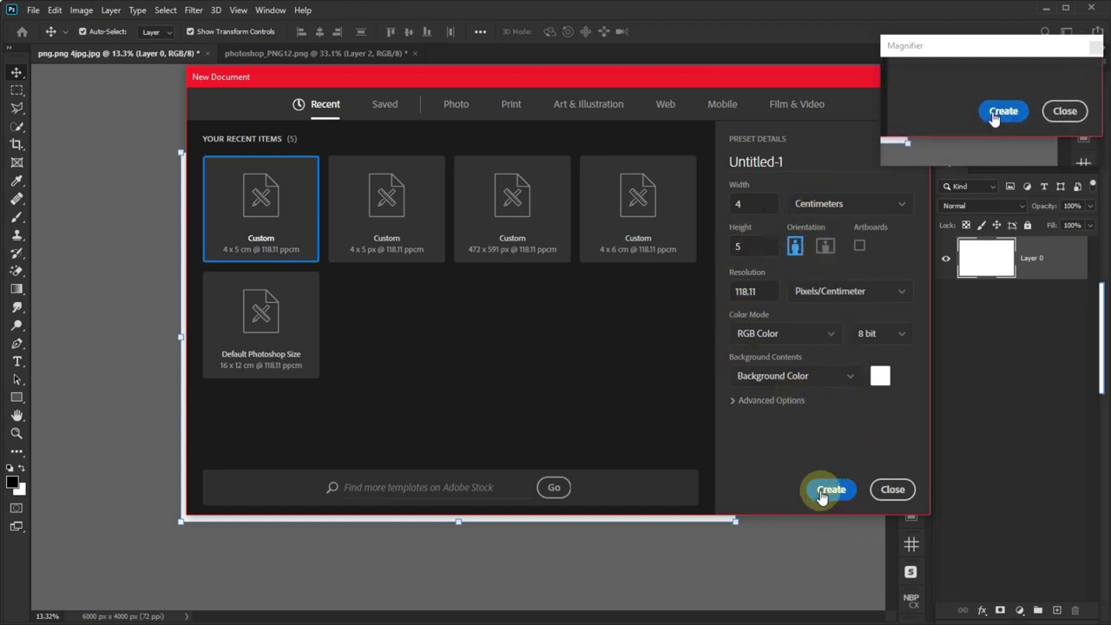
left_click(890, 492)
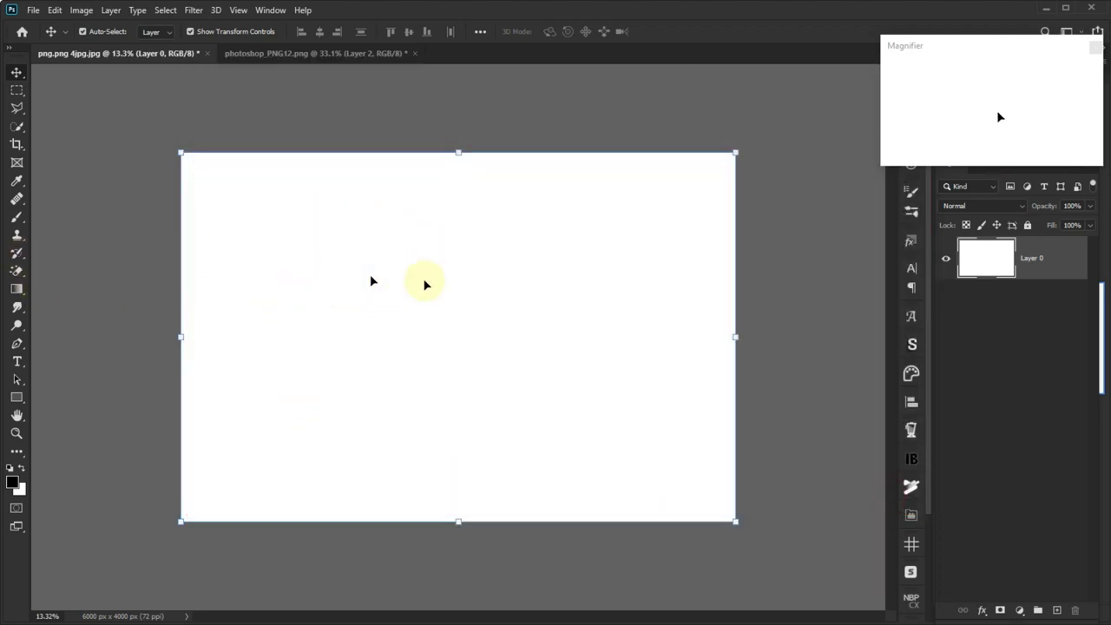
Add a Verdana Bold 72 pt 'beno' text layer on the canvas's left and colour it black #000000
left_click(17, 363)
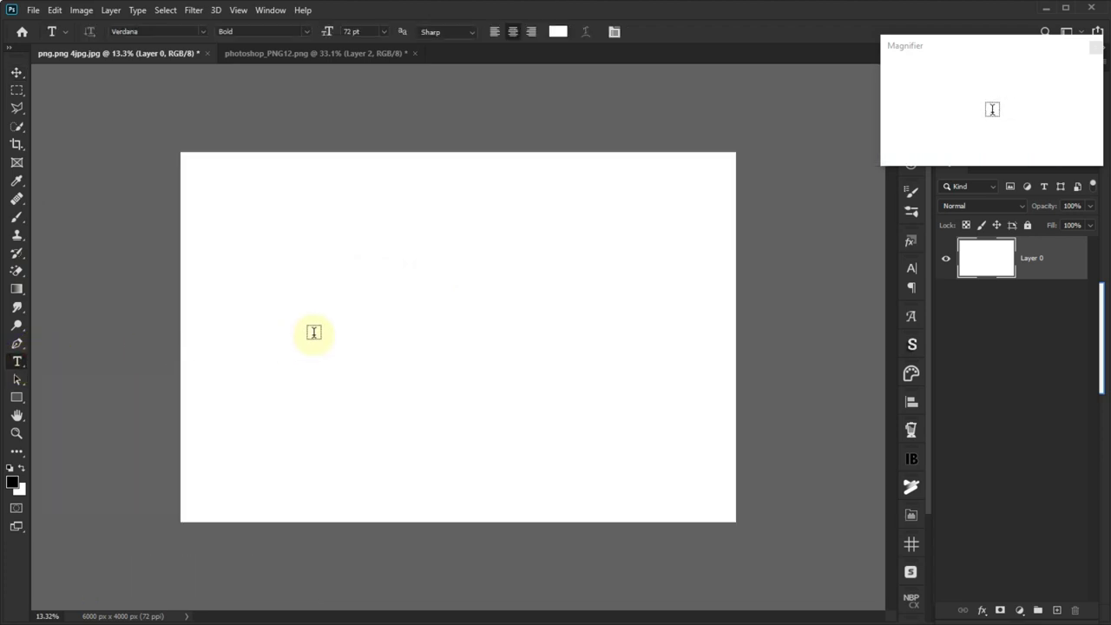
left_click(313, 334)
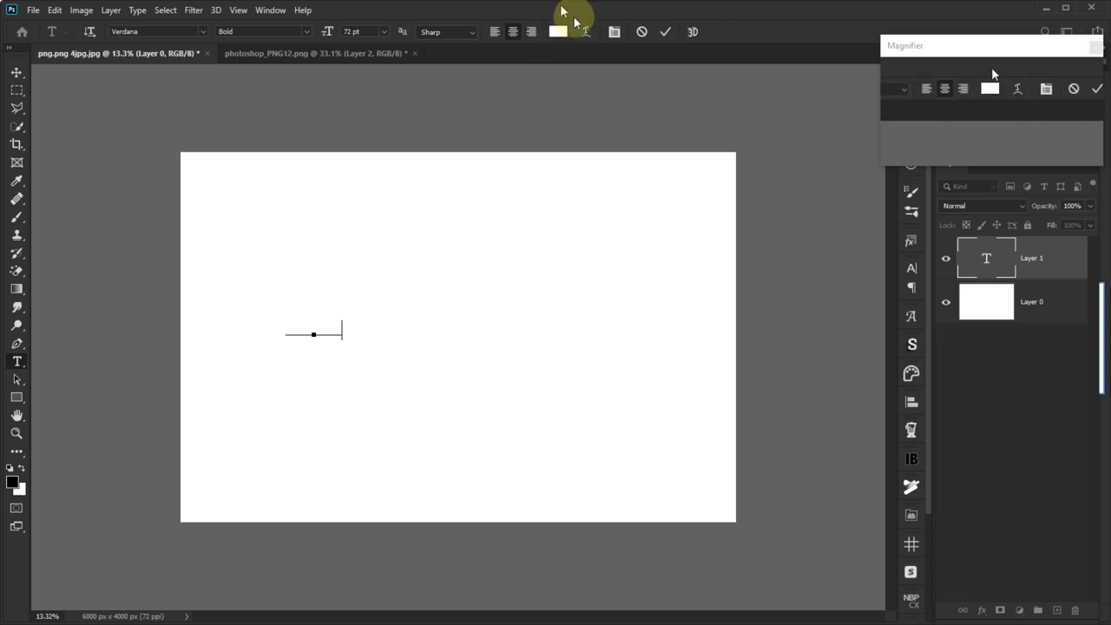
left_click(665, 35)
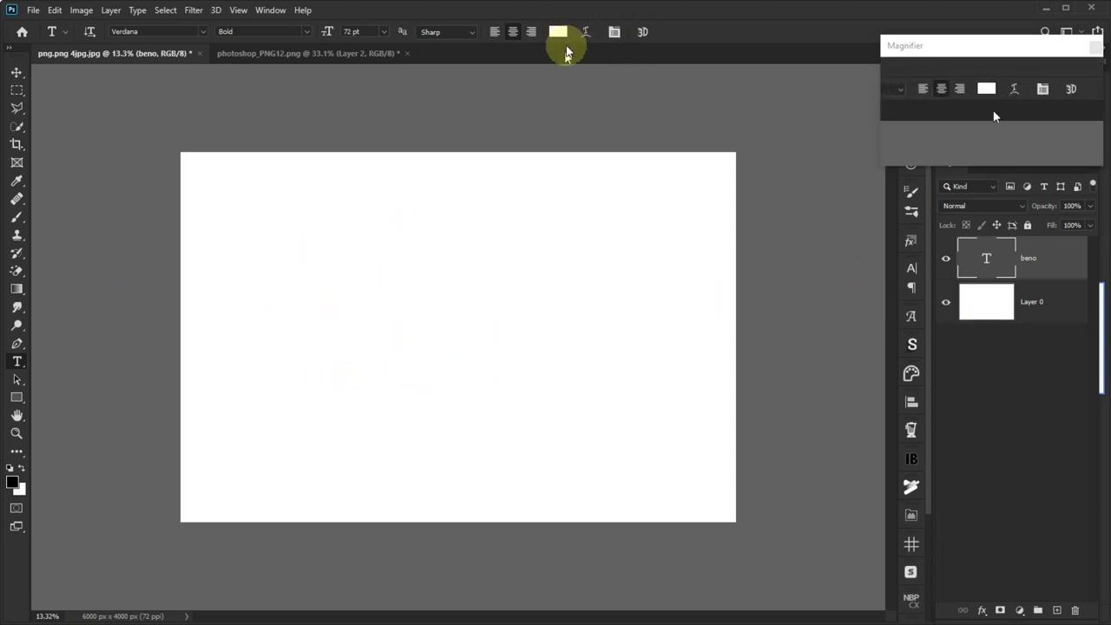
left_click(558, 33)
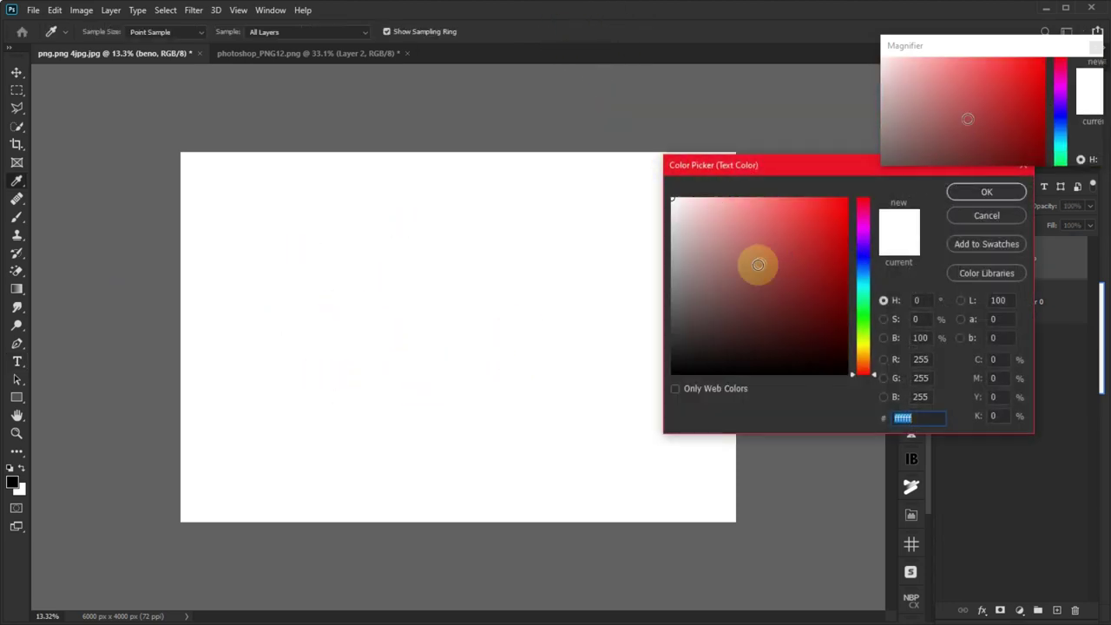
left_click_drag(756, 261, 835, 392)
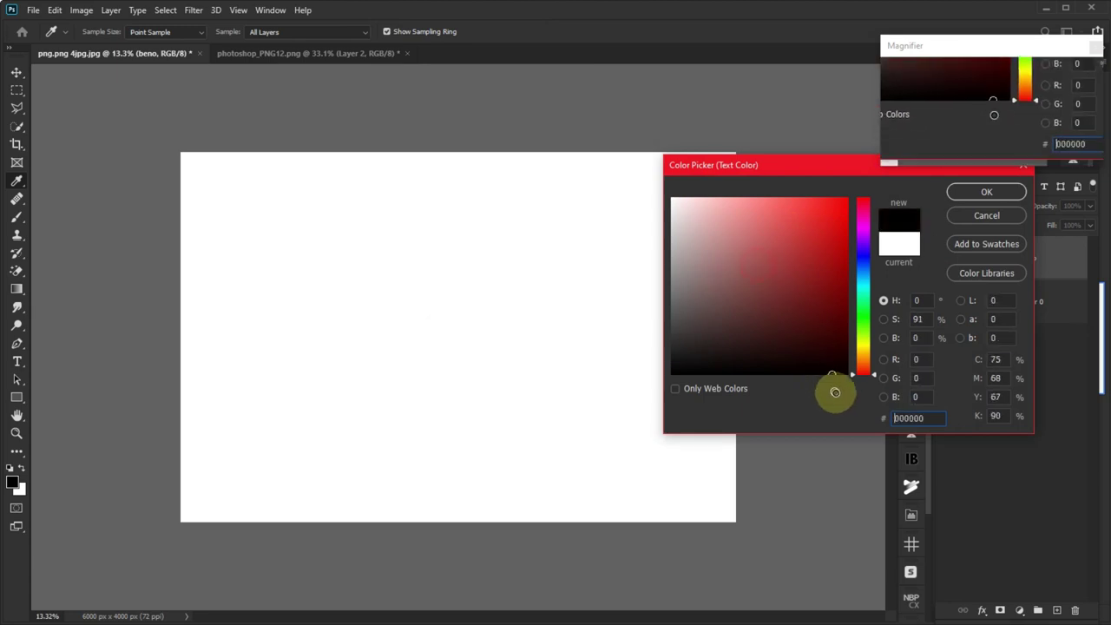
left_click(985, 192)
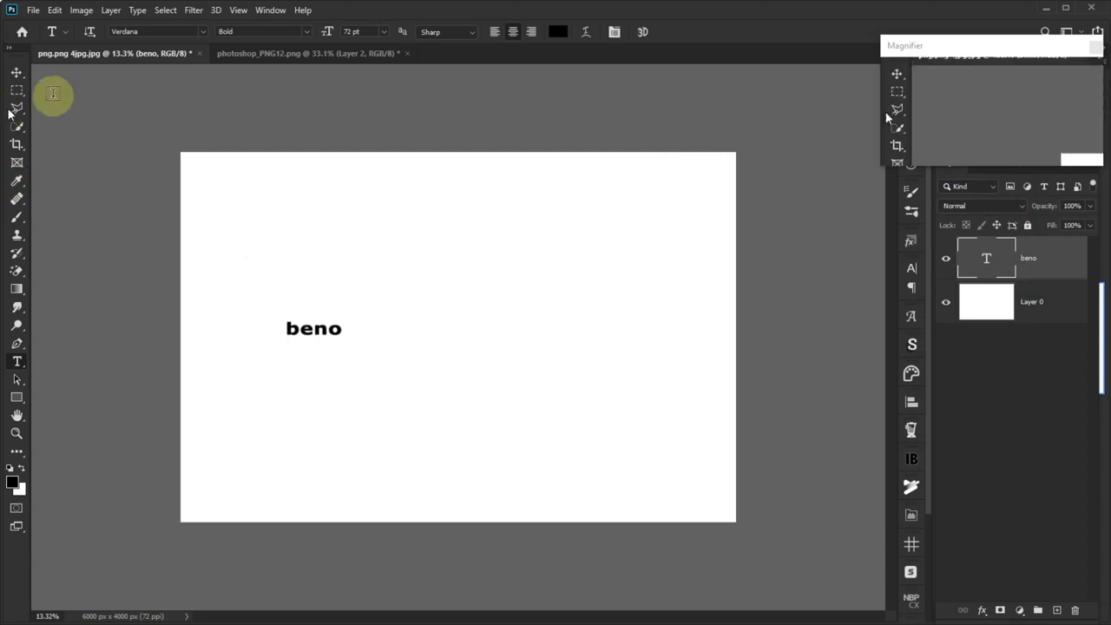
Enlarge the beno text to about 550% and centre it on the canvas
key("v")
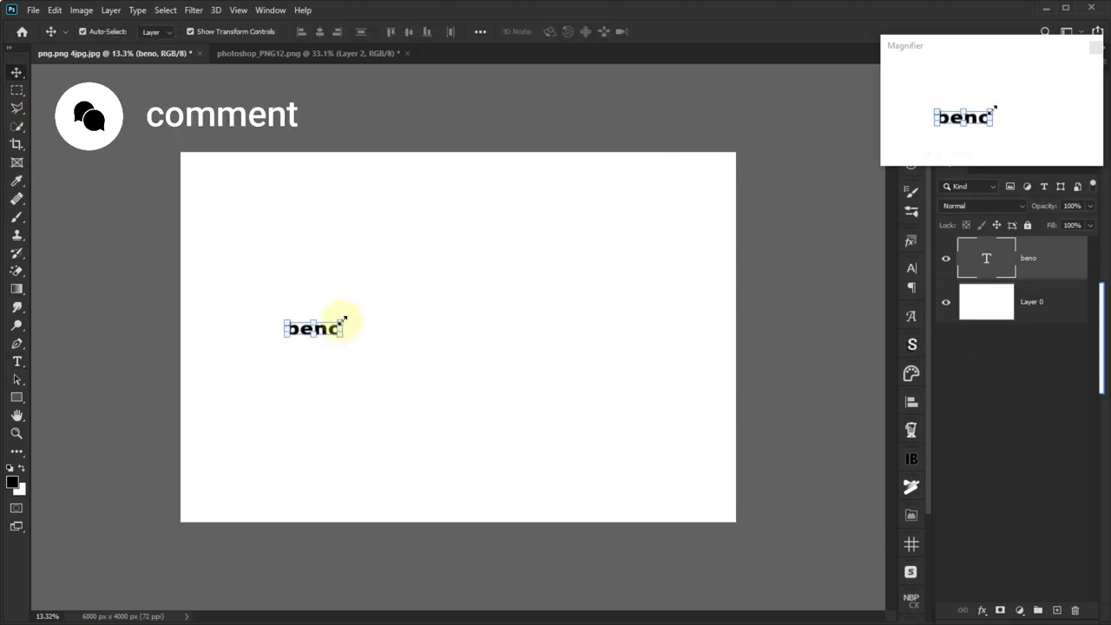
left_click_drag(341, 320, 529, 258)
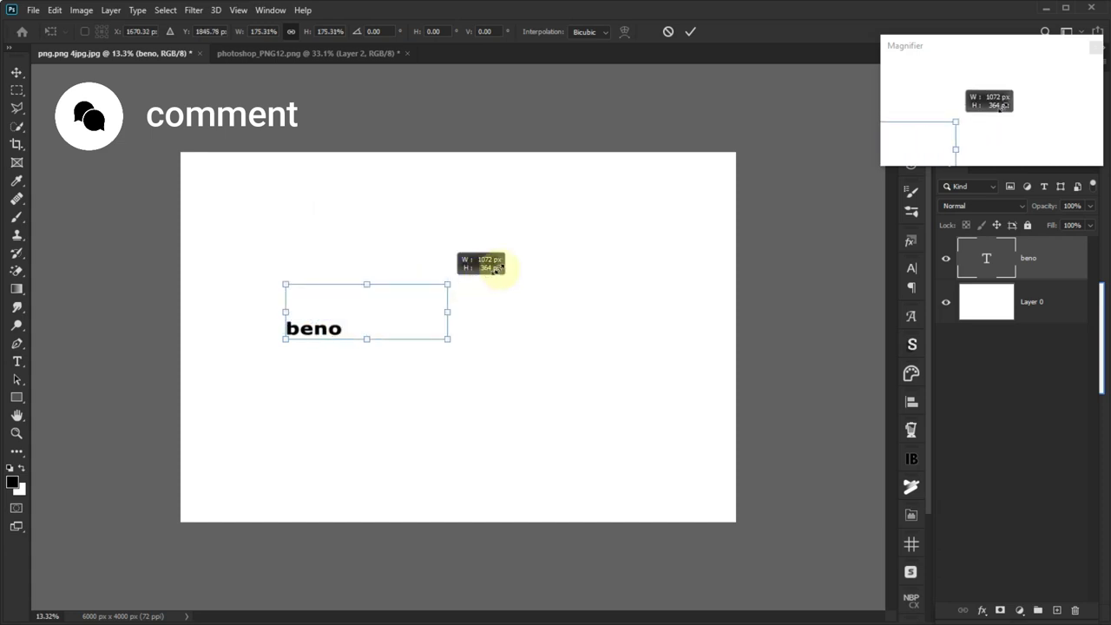
left_click_drag(528, 258, 602, 235)
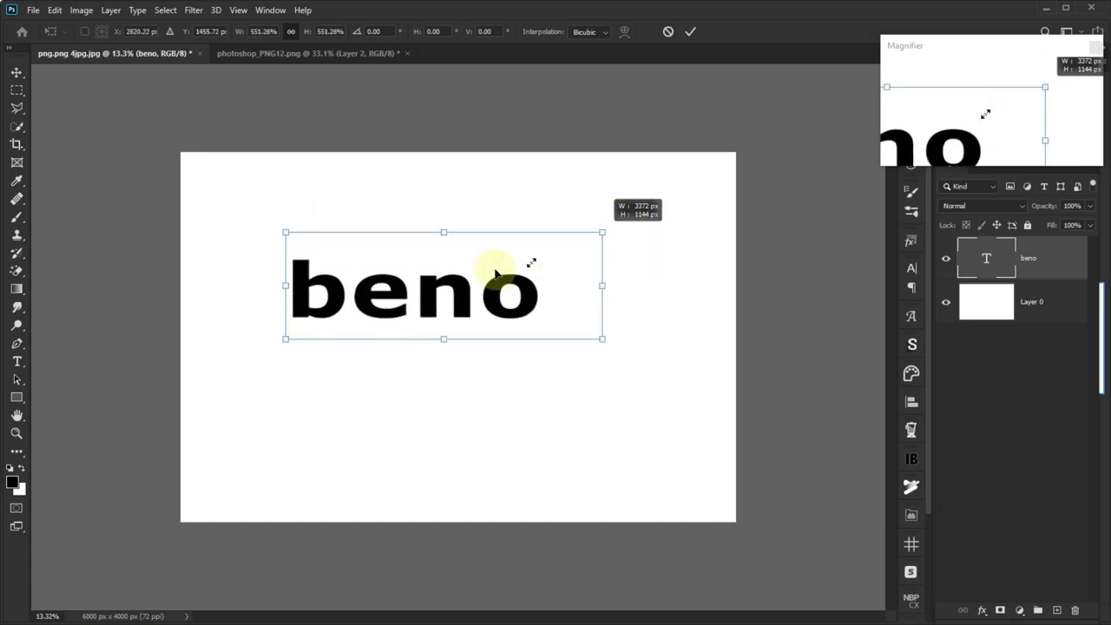
left_click_drag(443, 298, 457, 332)
double_click(490, 330)
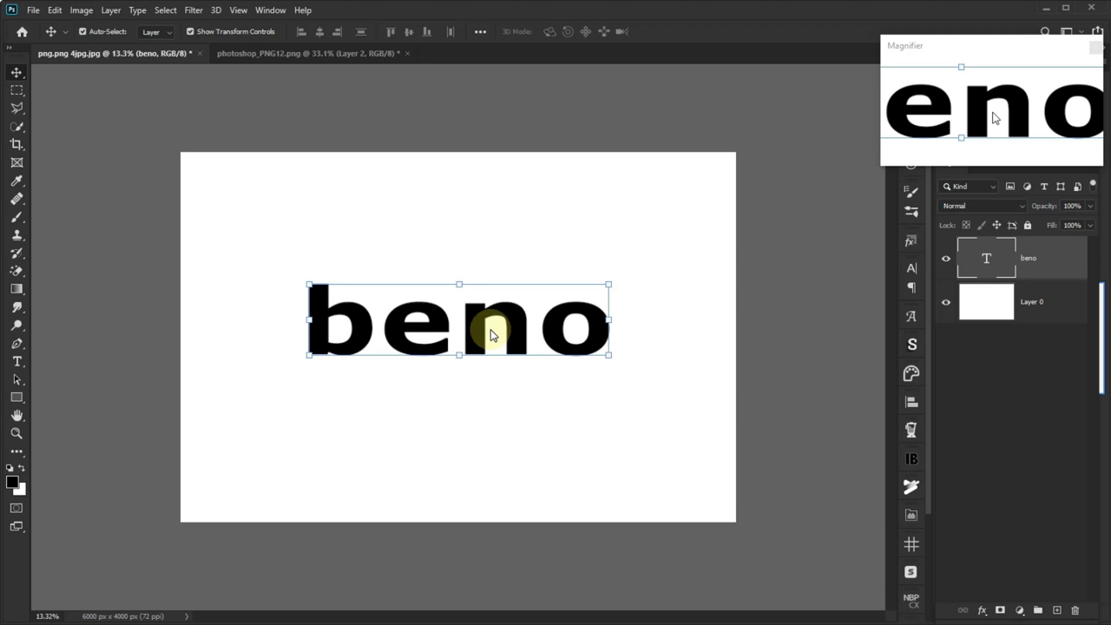
Retype the text in capitals as 'BENO'
double_click(554, 325)
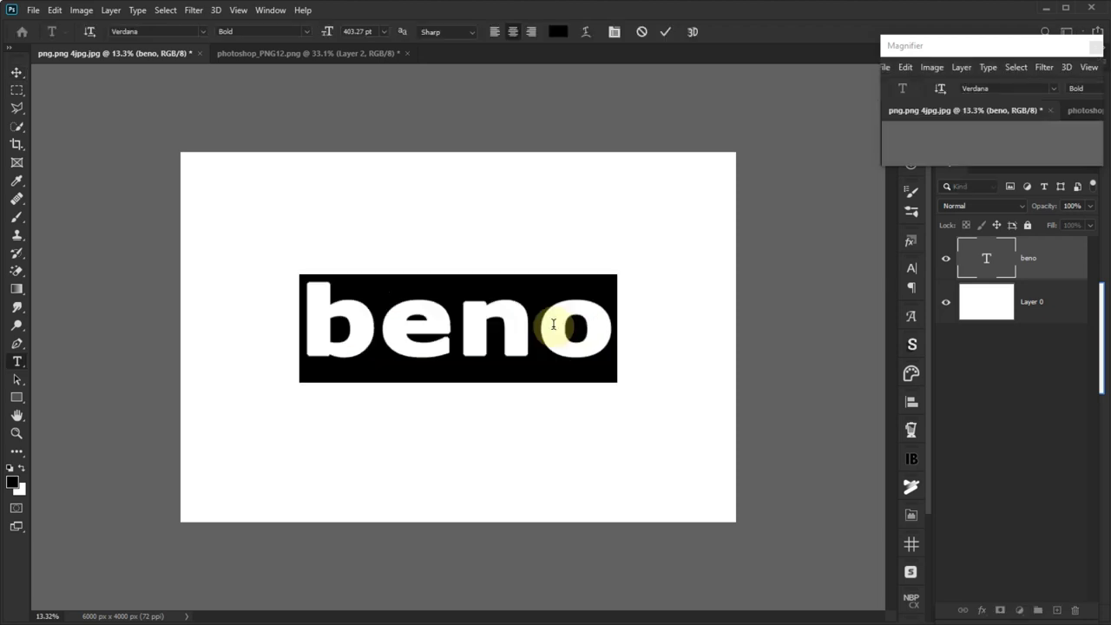
key("BackSpace")
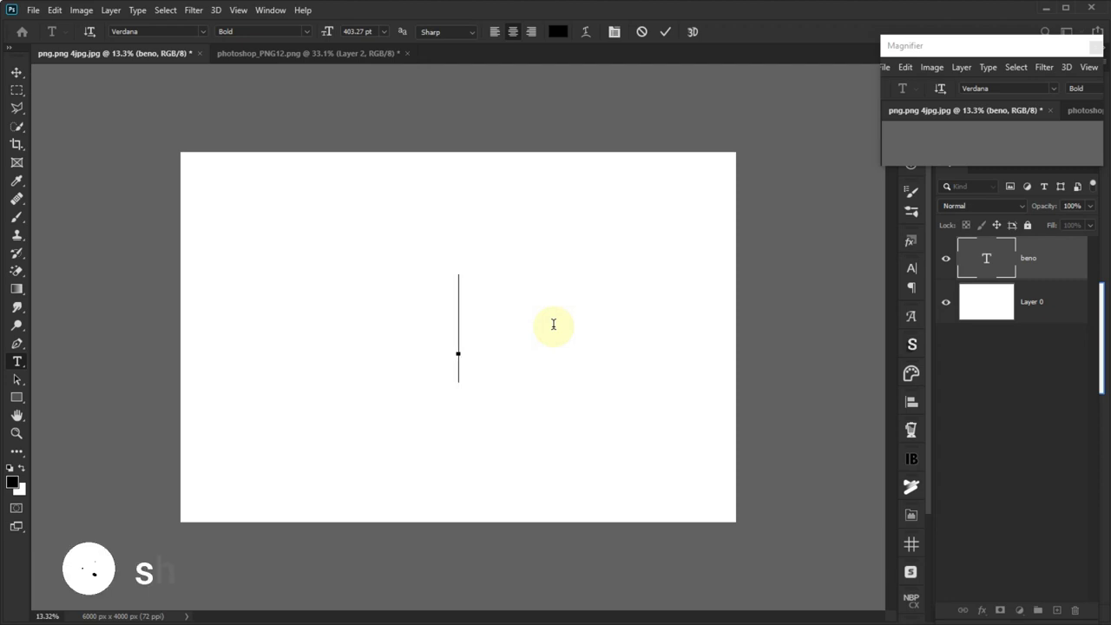
type("BEN")
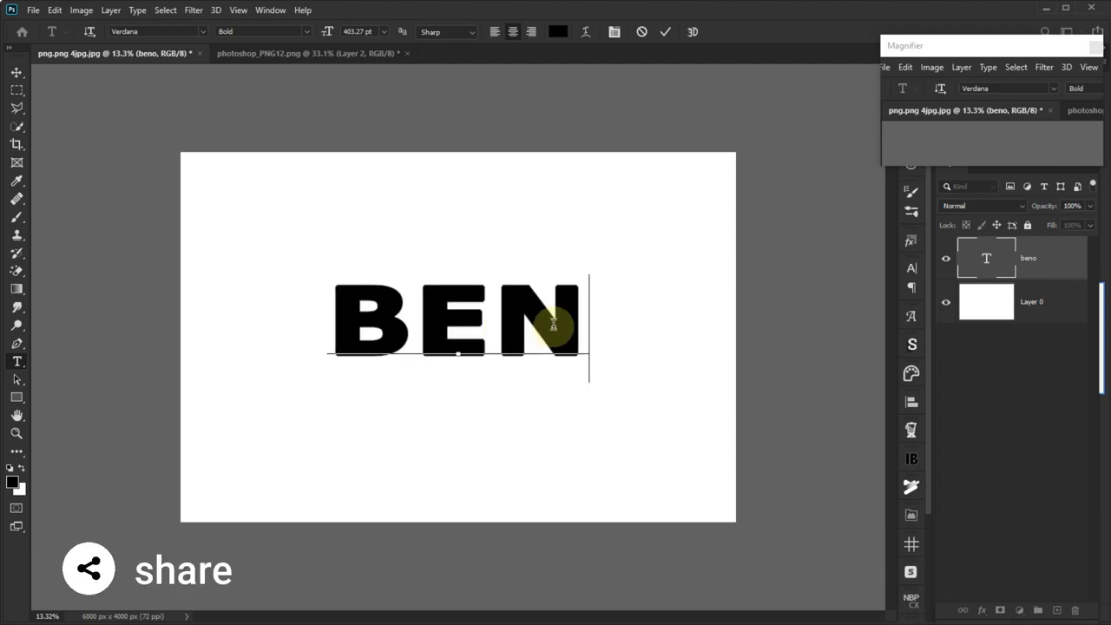
type("O")
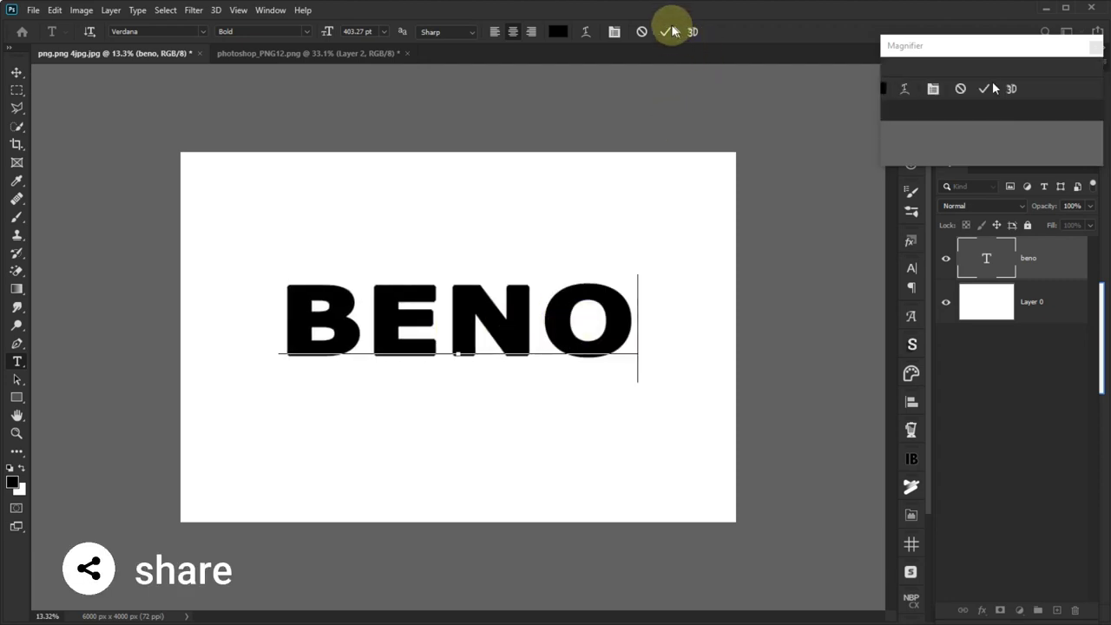
left_click(667, 31)
key("v")
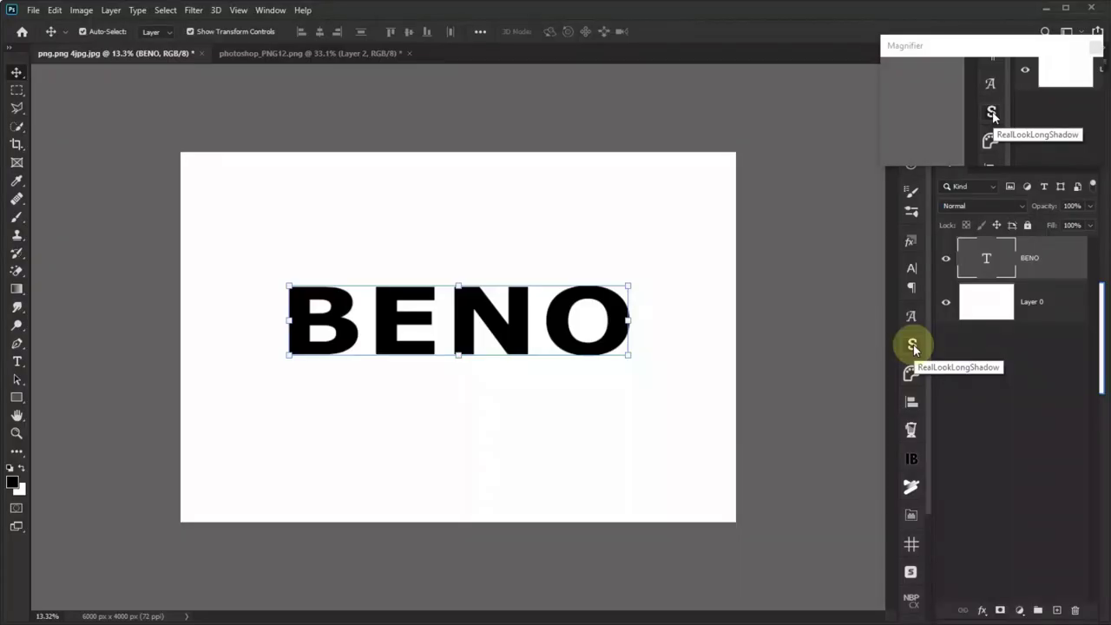
Open the RealLookLongShadow panel, showing Angle -66, Length 350 px and black colour
left_click(911, 345)
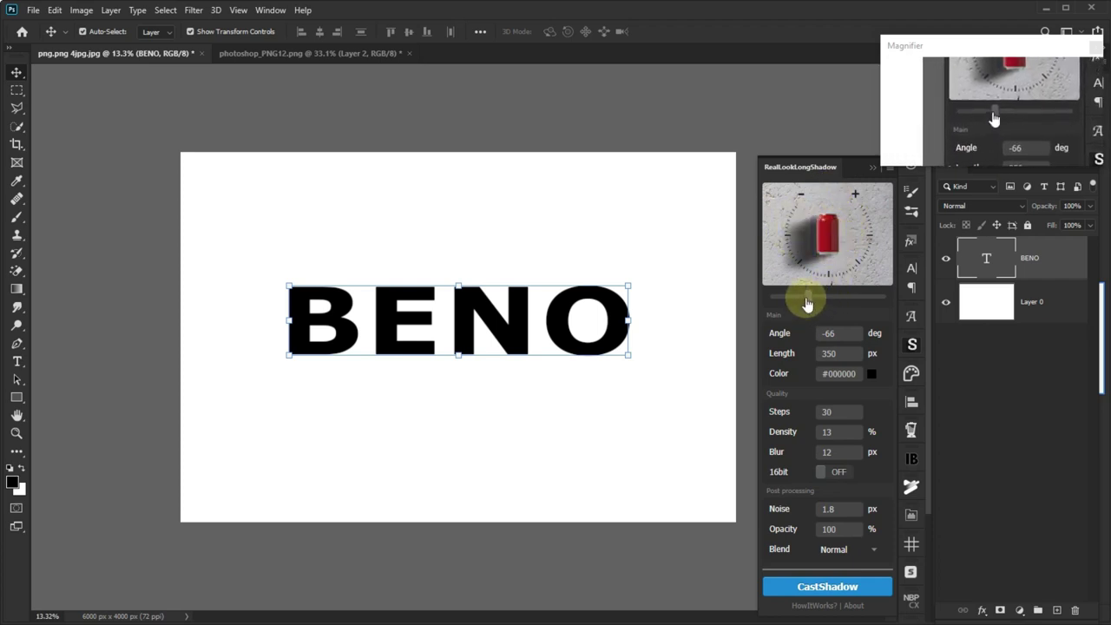
Set the long shadow Angle to -66
left_click_drag(807, 303, 801, 305)
left_click(835, 334)
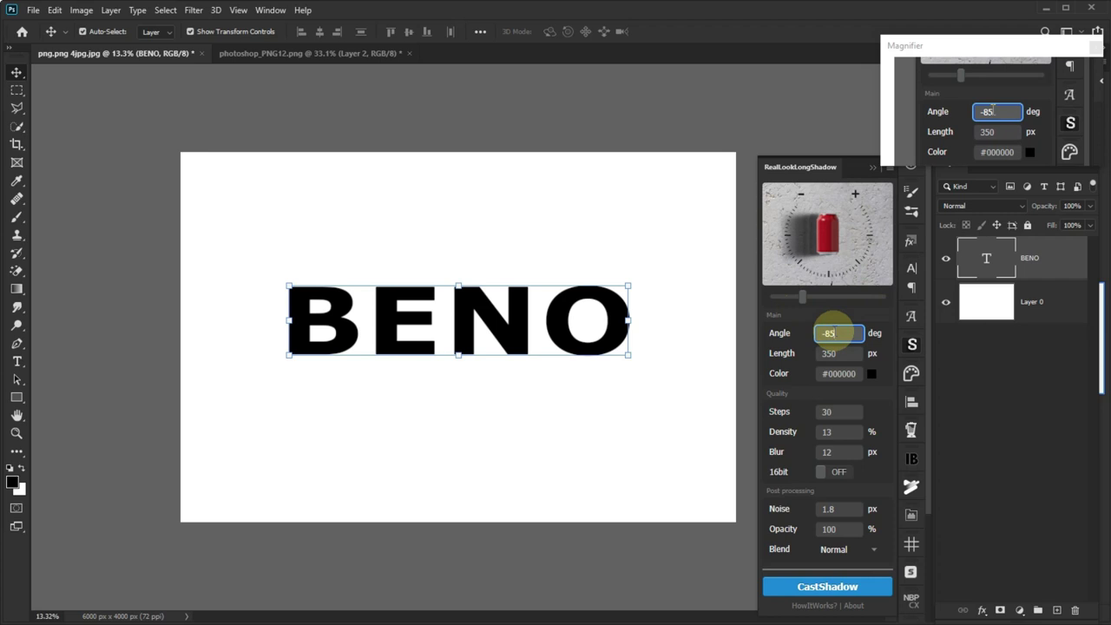
key("BackSpace")
key("BackSpace")
type("66")
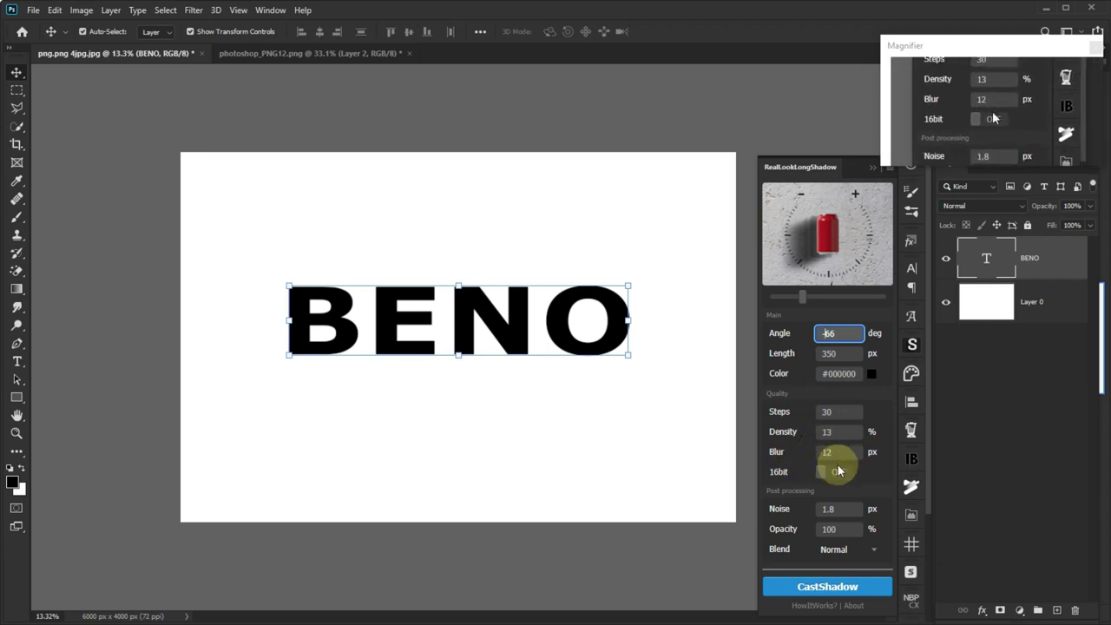
Correct the Blur to 12 px and switch the 16bit shadow option off
key("BackSpace")
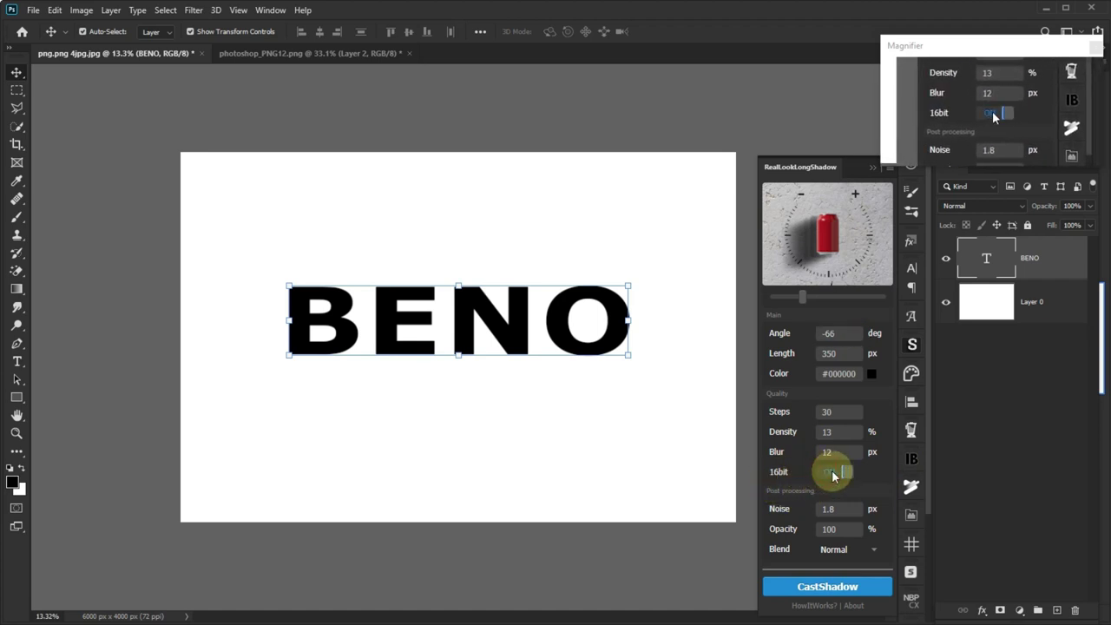
left_click_drag(833, 475, 814, 478)
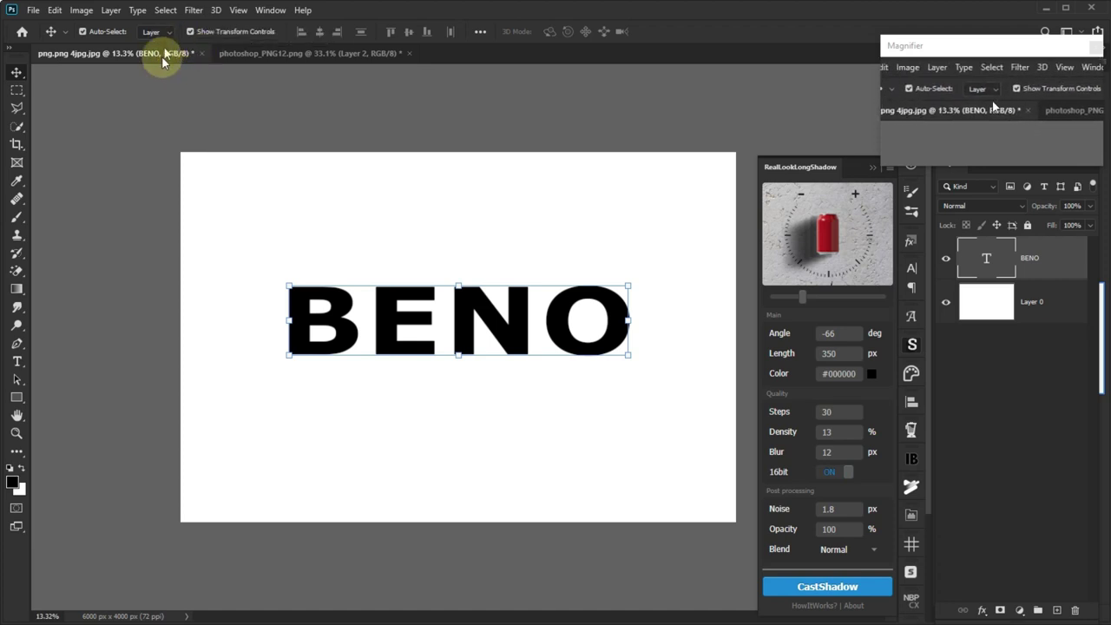
left_click(81, 9)
mouse_move(139, 25)
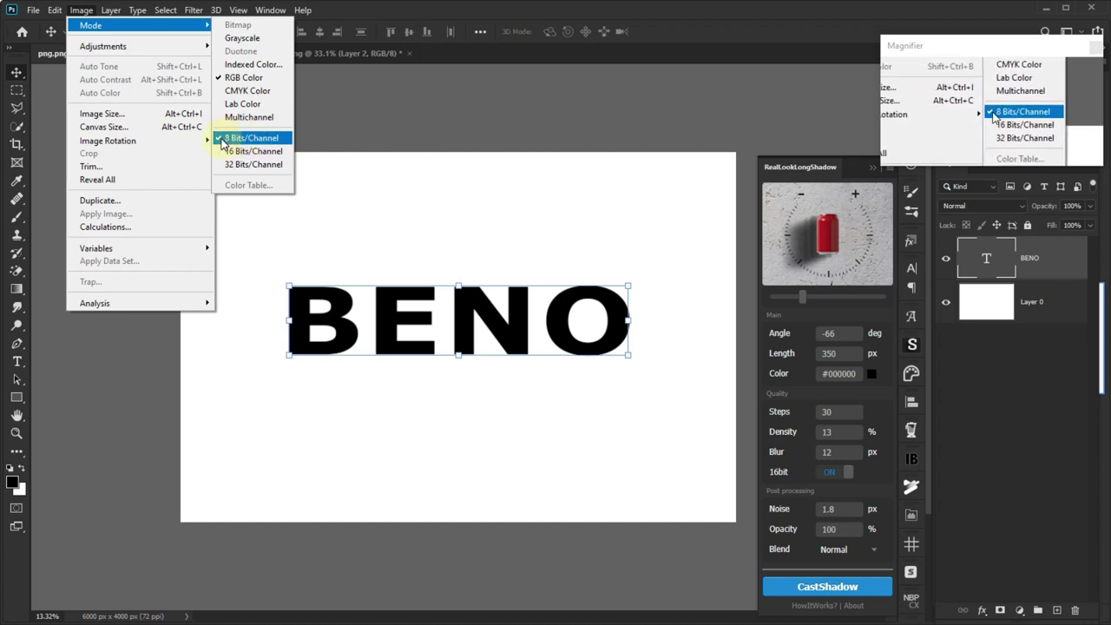
left_click(846, 473)
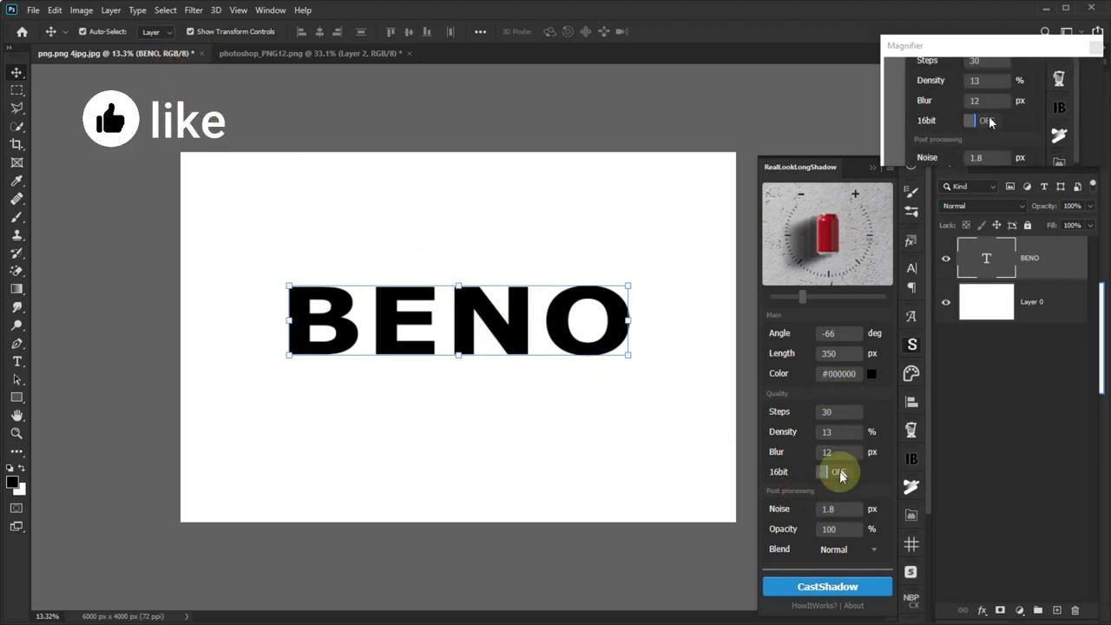
left_click(838, 473)
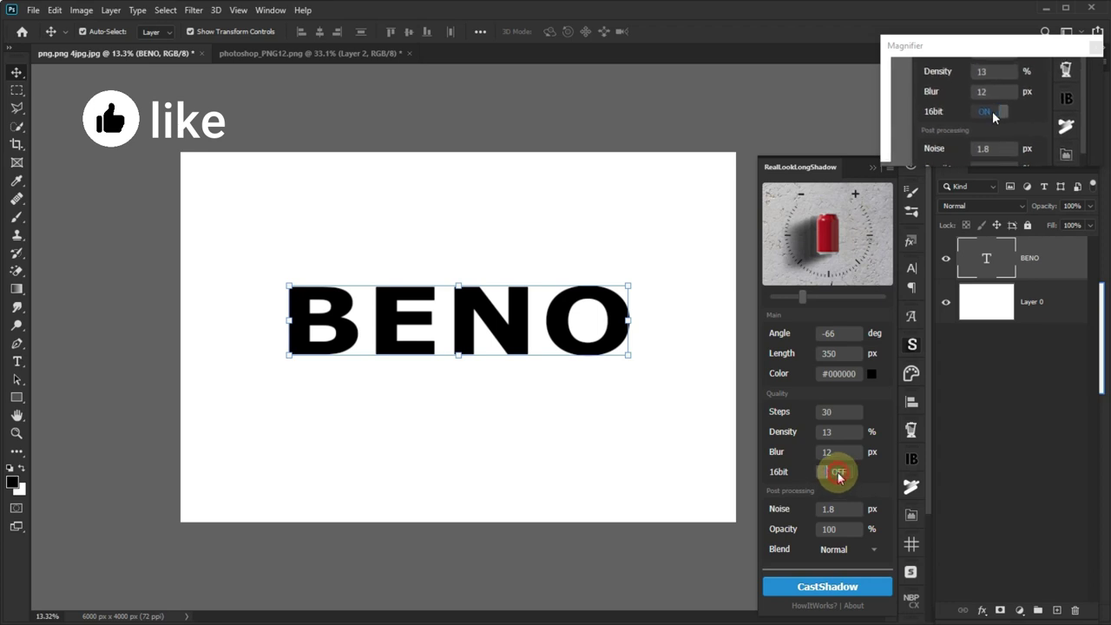
left_click(821, 471)
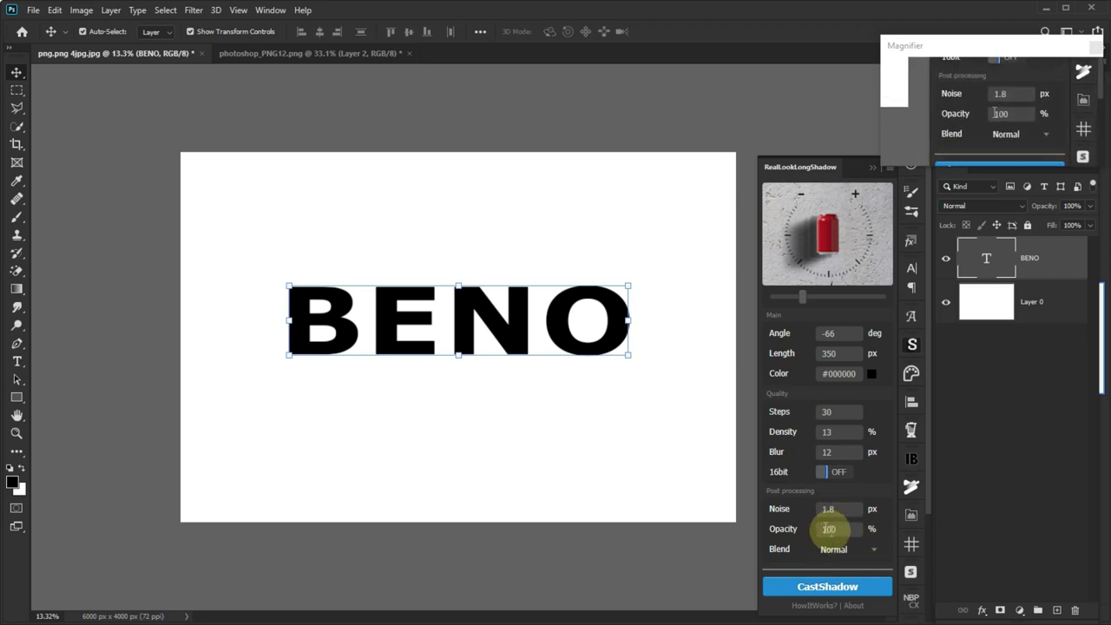
Cast the long shadow onto a new BENO_shadow layer and zoom in and out to inspect it
left_click(839, 590)
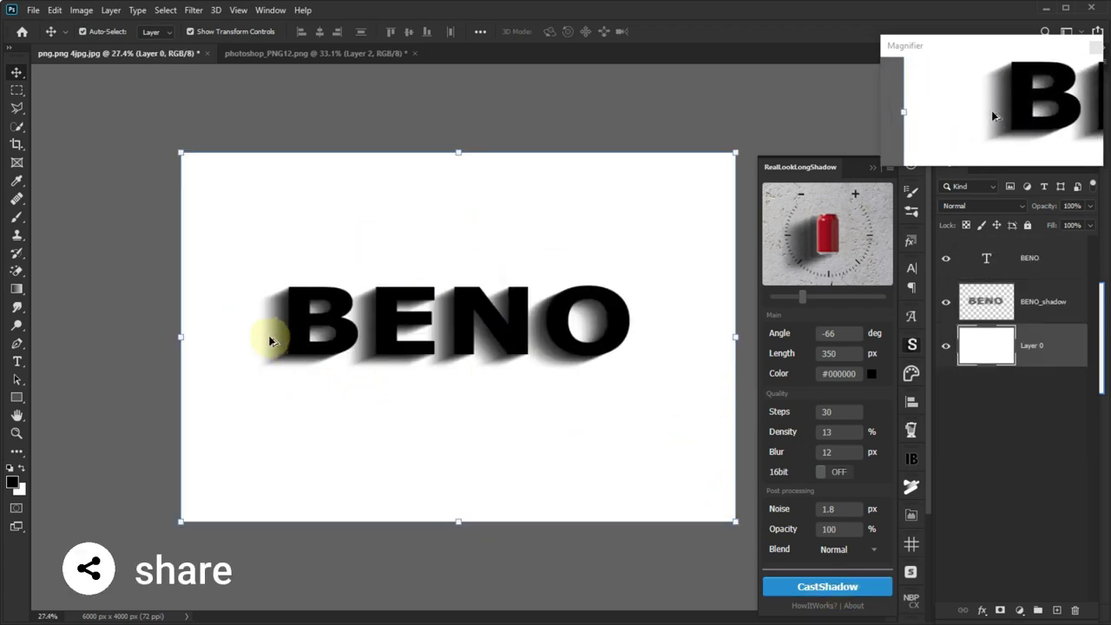
scroll(272, 341, "up", 5)
scroll(428, 414, "down", 5)
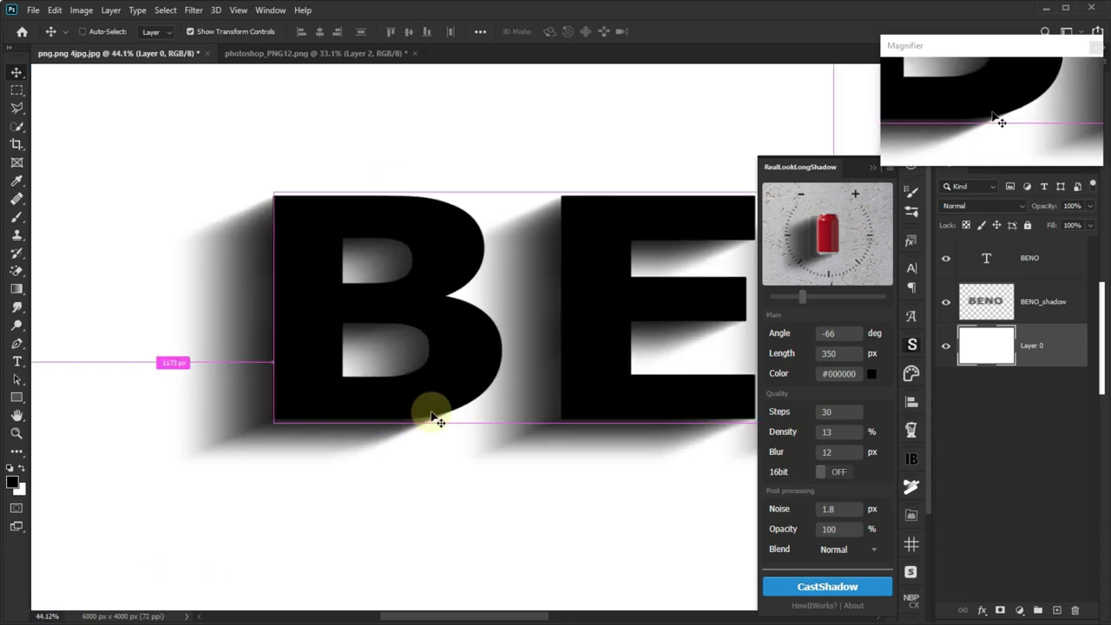
scroll(429, 415, "down", 3)
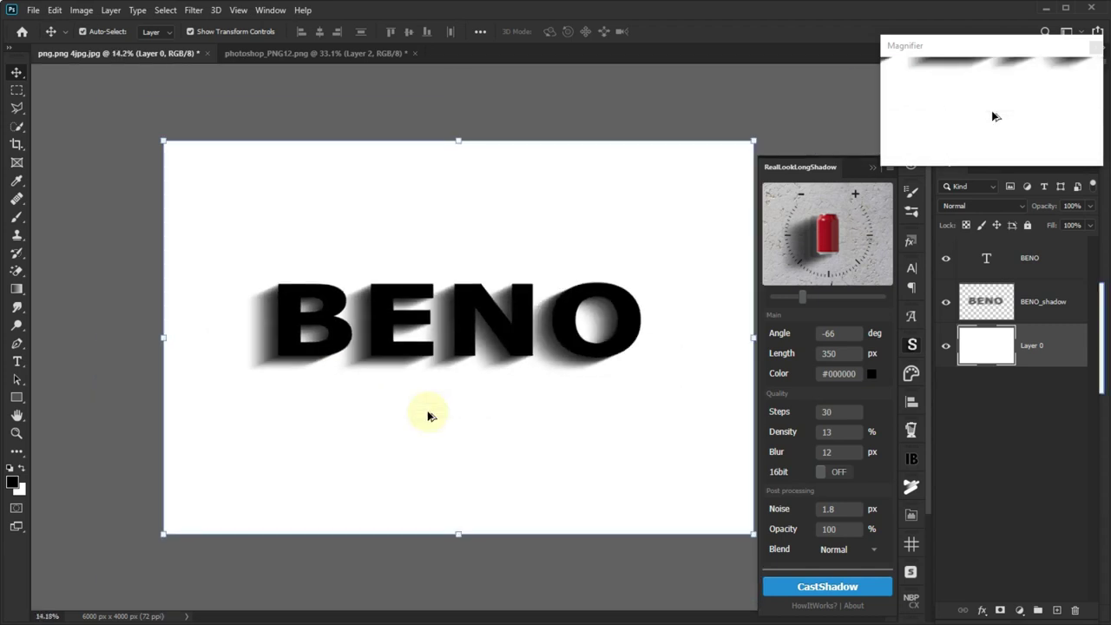
Close the long shadow panel and change the BENO text colour to white #ffffff
left_click(872, 168)
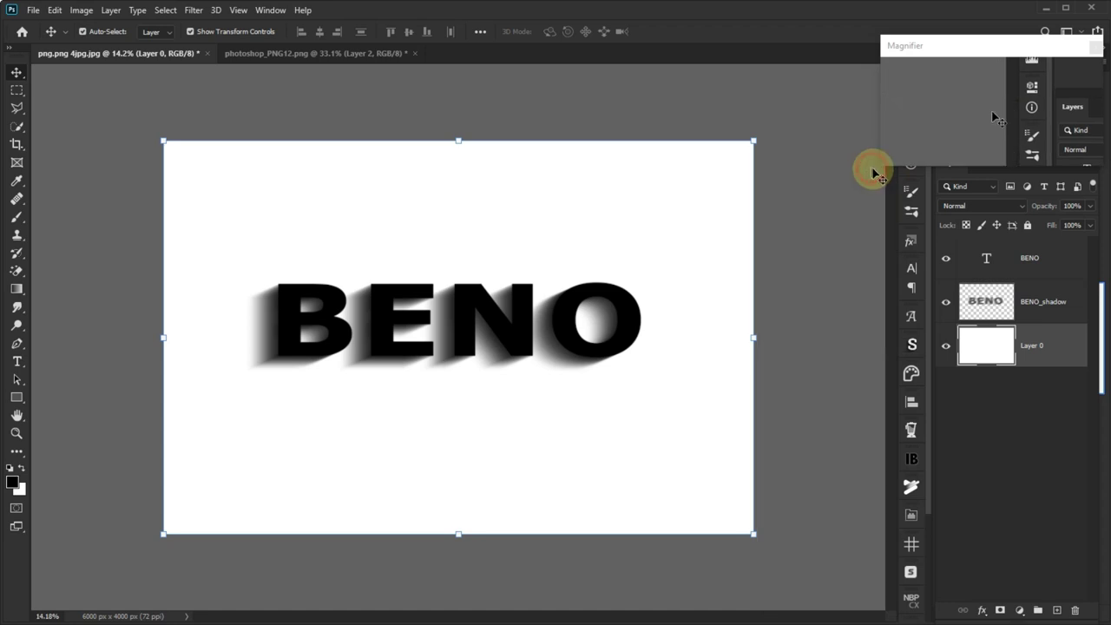
double_click(988, 260)
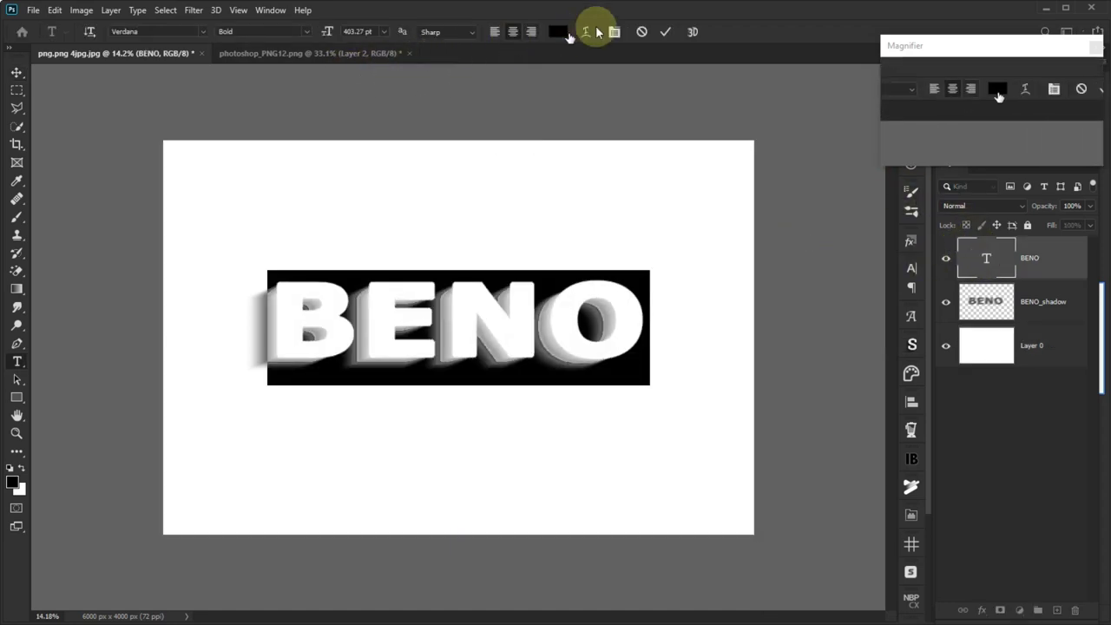
left_click(558, 31)
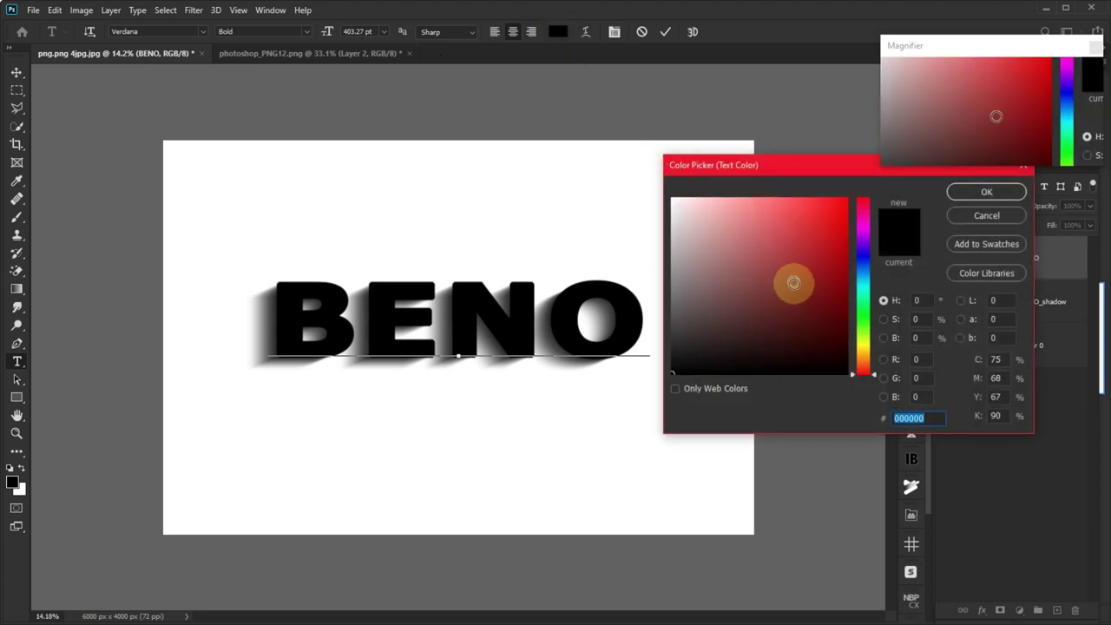
left_click_drag(793, 279, 647, 183)
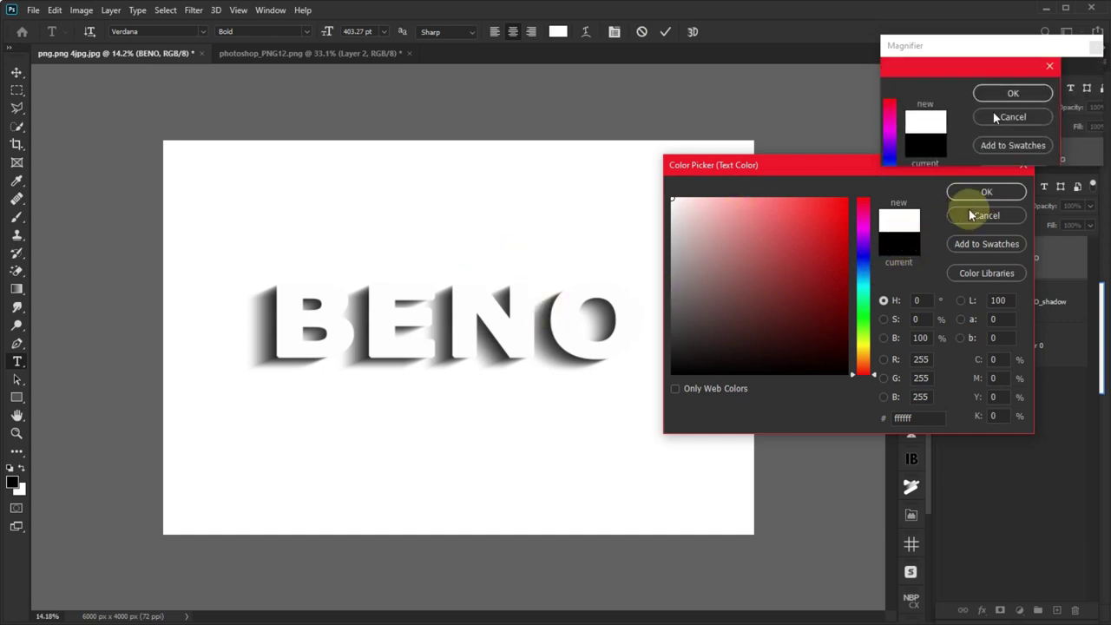
left_click(1001, 192)
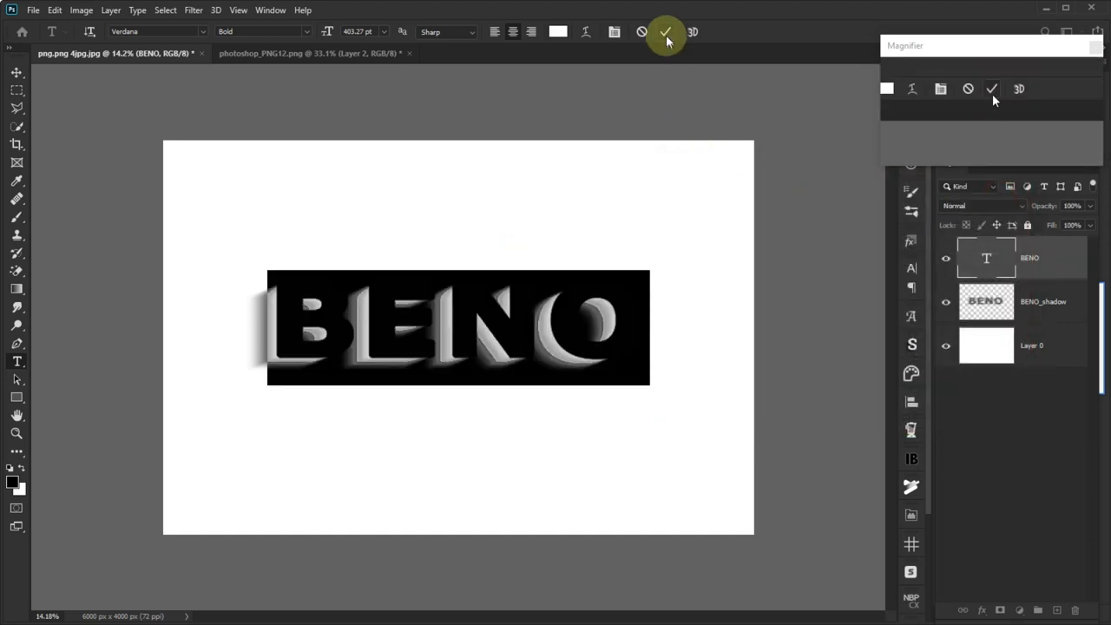
left_click(665, 31)
Nudge the BENO text slightly right, toggling the shadow layer's visibility to compare
key("v")
scroll(538, 260, "up", 2)
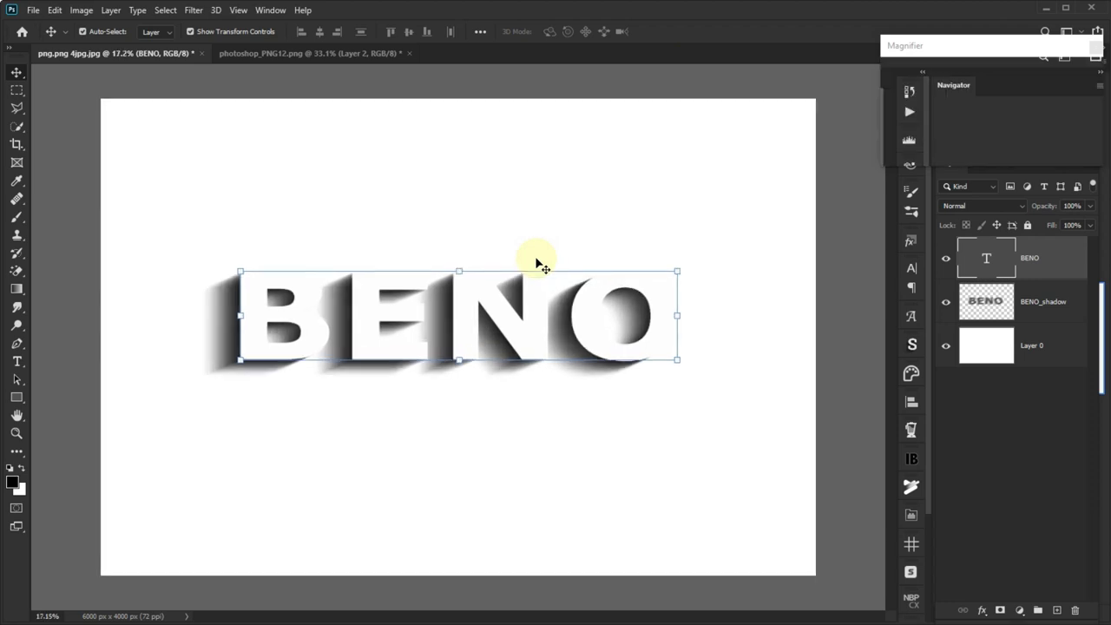
left_click(998, 314, "ctrl")
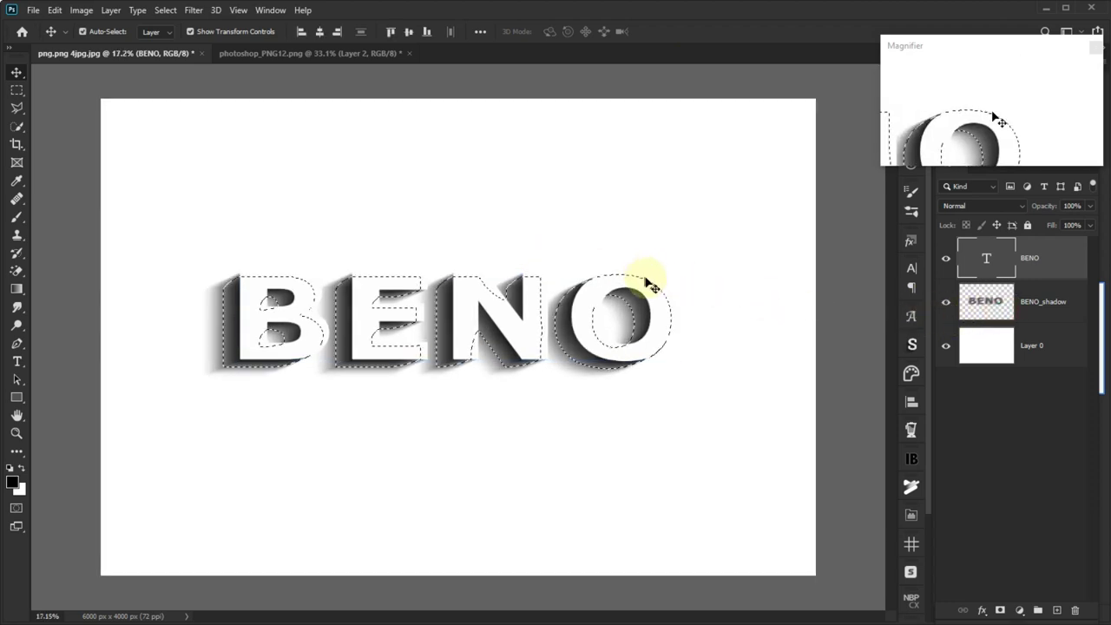
left_click_drag(439, 243, 486, 248)
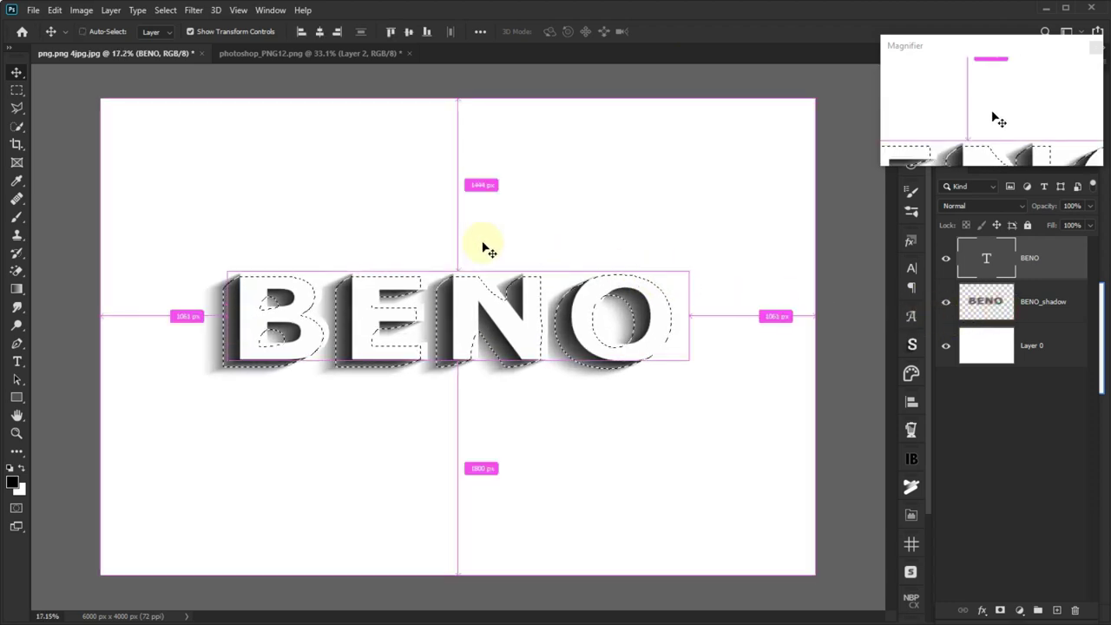
left_click(947, 303)
left_click(947, 304)
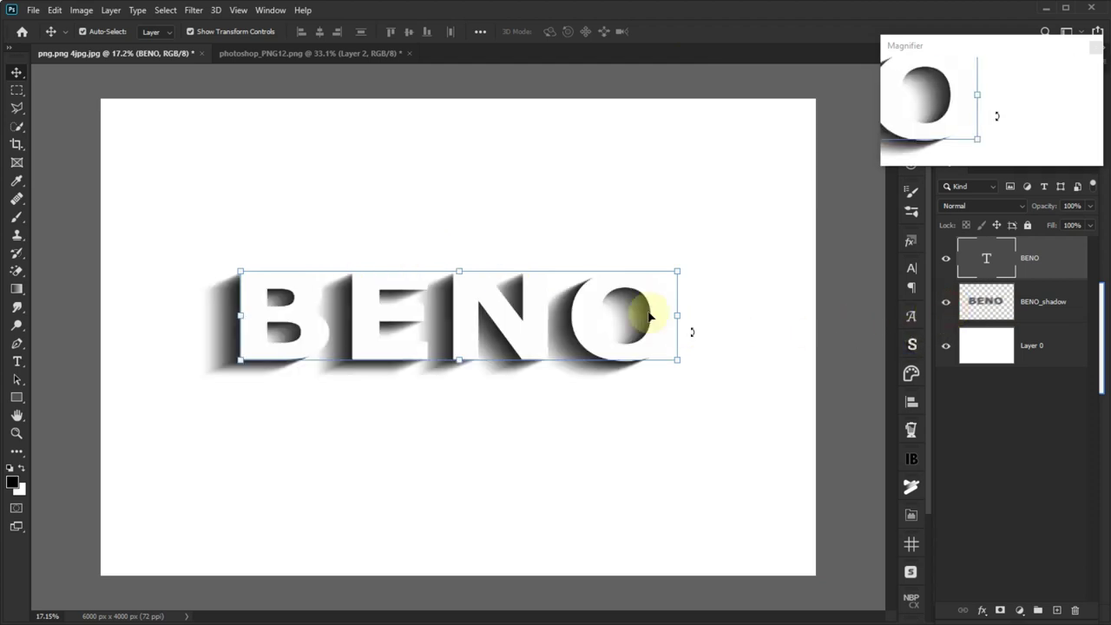
Scale the BENO_shadow layer to about 116%, shift it slightly left and down, and inspect the result
left_click(1037, 304)
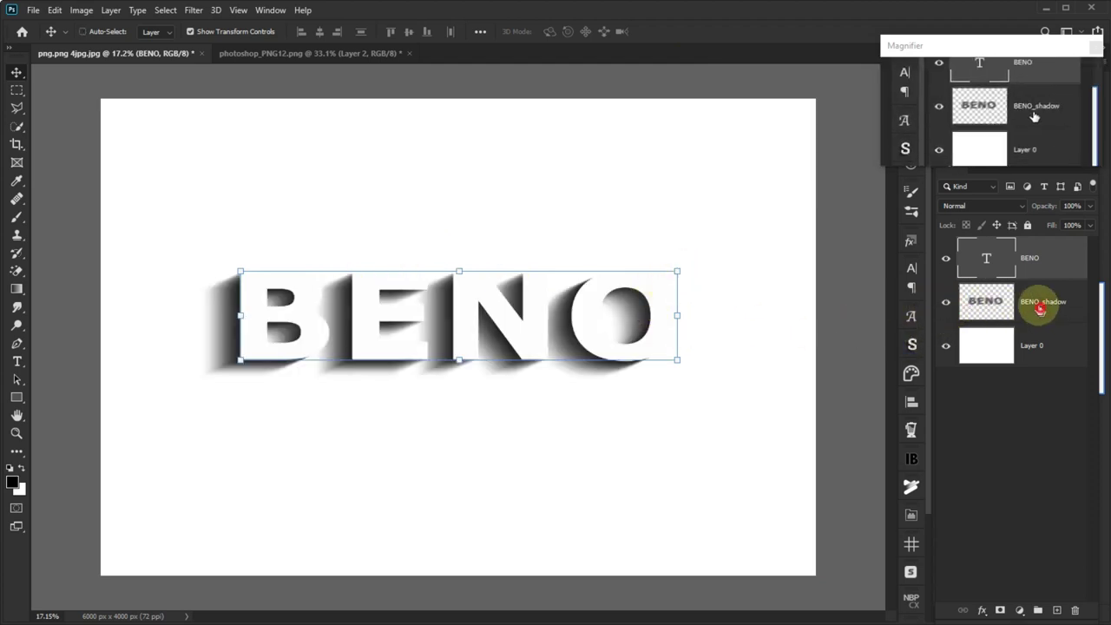
left_click_drag(678, 271, 739, 252)
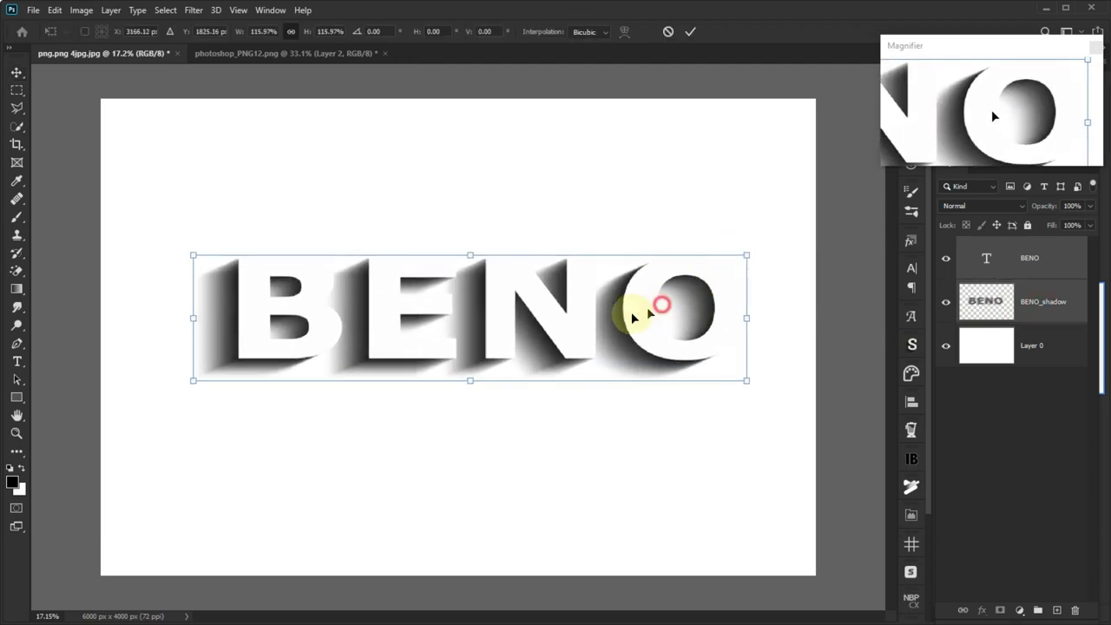
left_click_drag(657, 303, 628, 325)
left_click(691, 35)
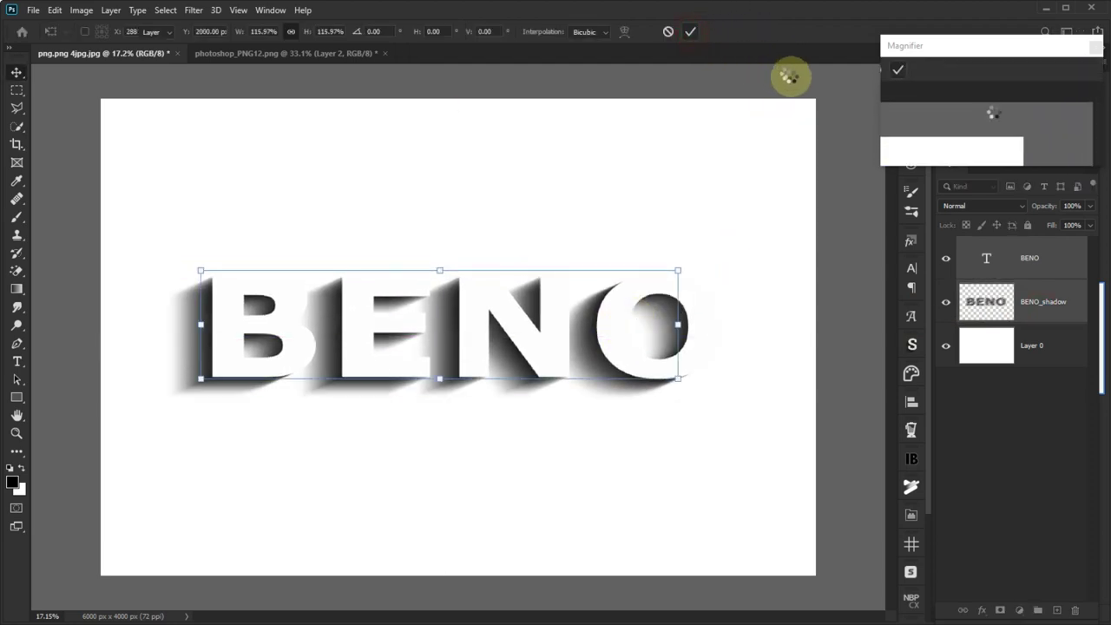
left_click(637, 249)
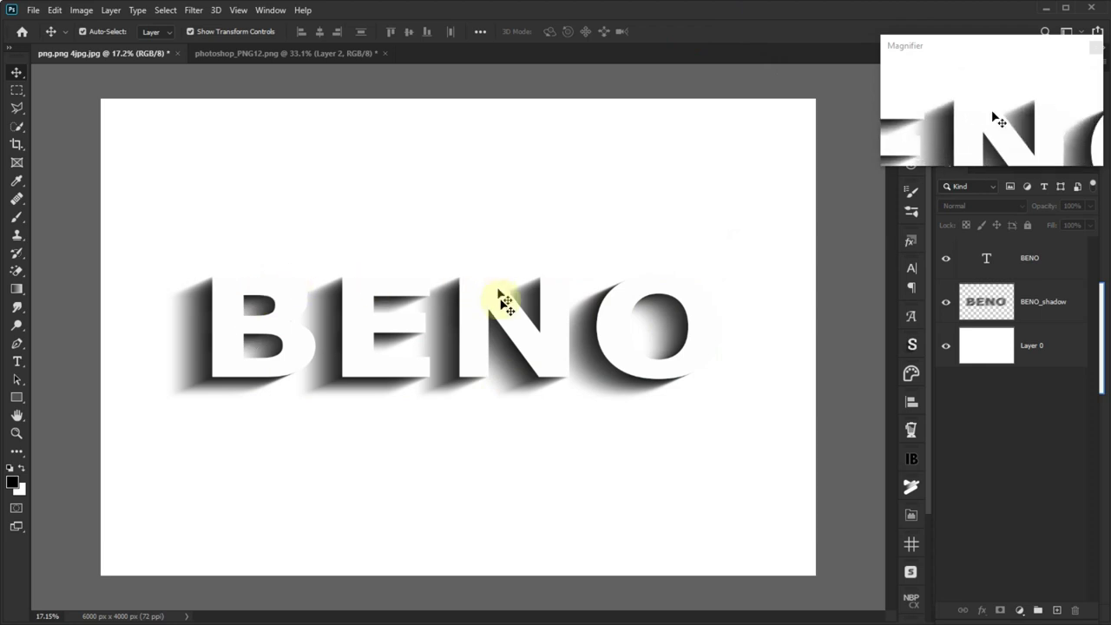
scroll(130, 356, "up", 3)
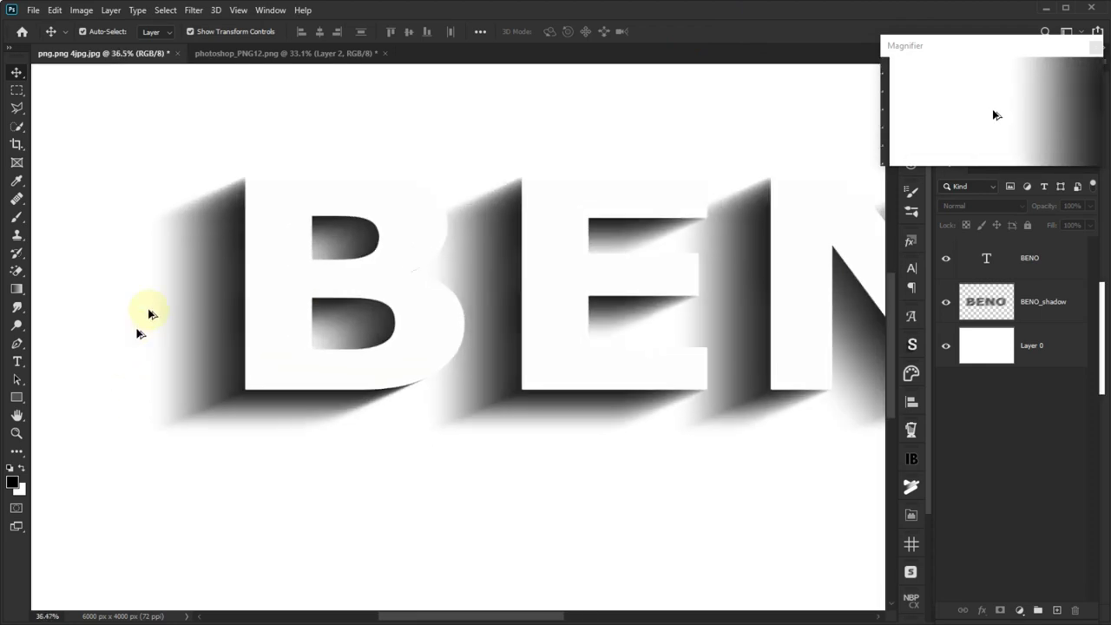
scroll(143, 321, "up", 2)
scroll(149, 312, "down", 2)
scroll(149, 314, "right", 3)
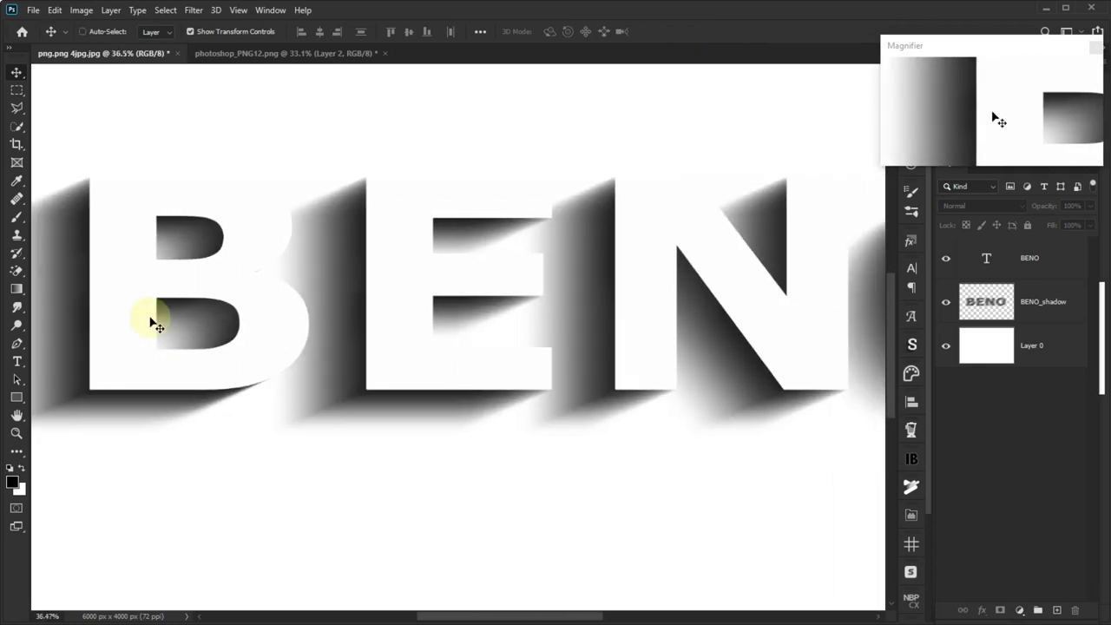
scroll(150, 317, "right", 3)
scroll(151, 322, "right", 2)
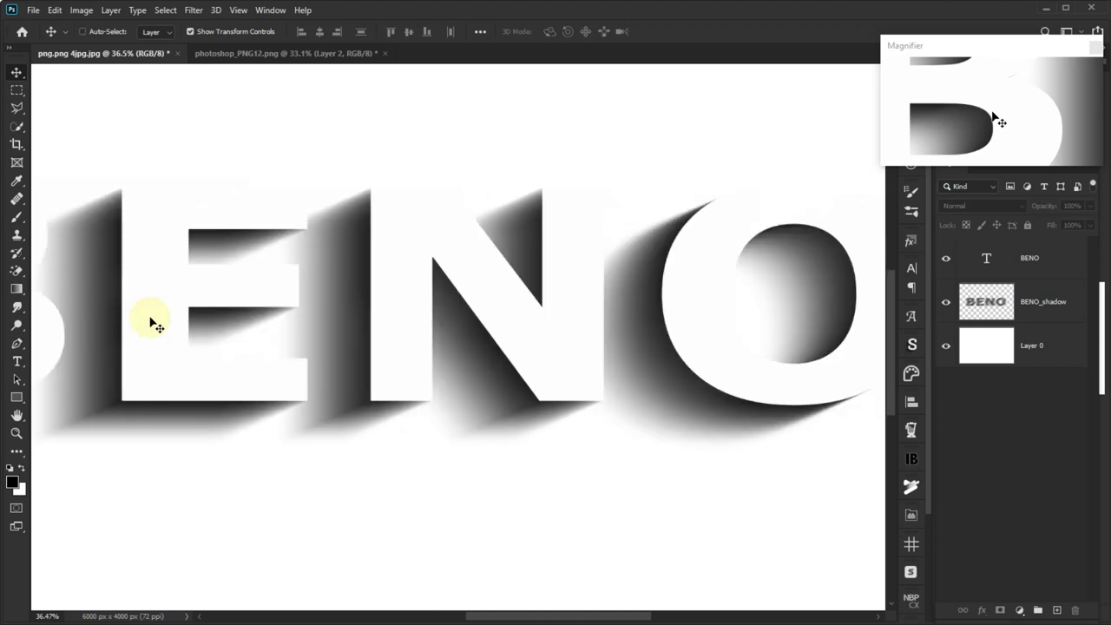
scroll(150, 323, "right", 2)
scroll(150, 323, "right", 2)
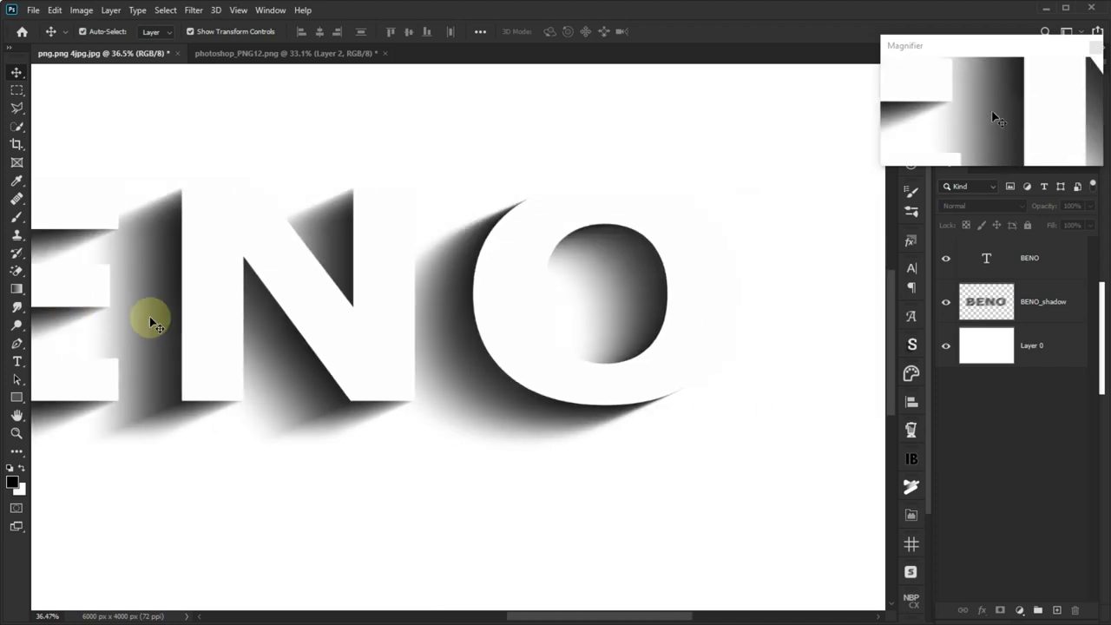
scroll(150, 323, "down", 3)
scroll(230, 378, "up", 1)
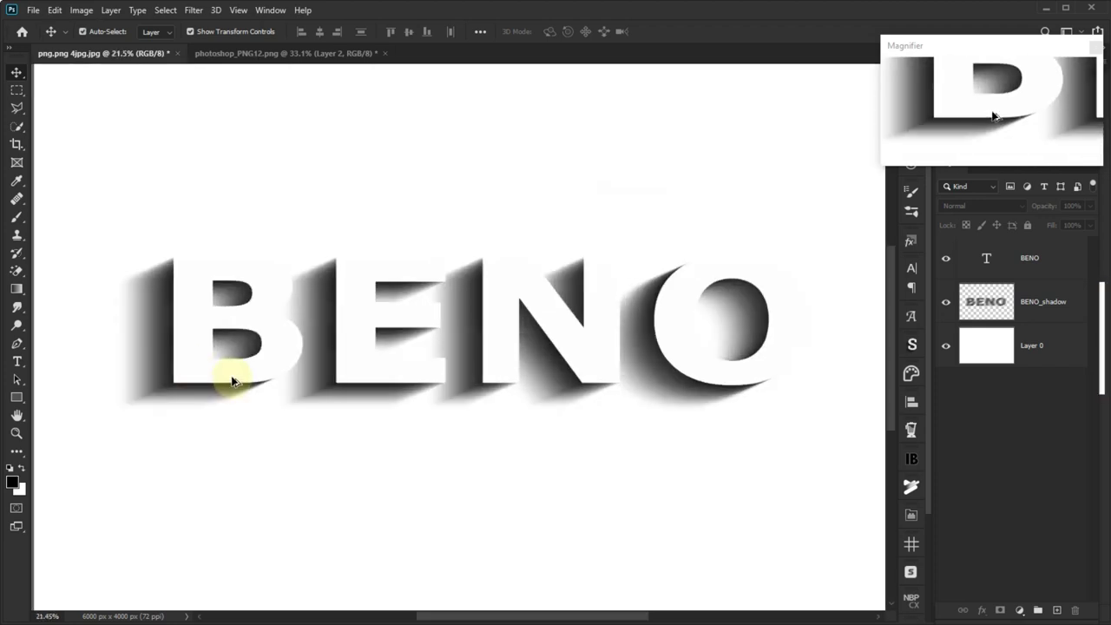
scroll(233, 381, "right", 1)
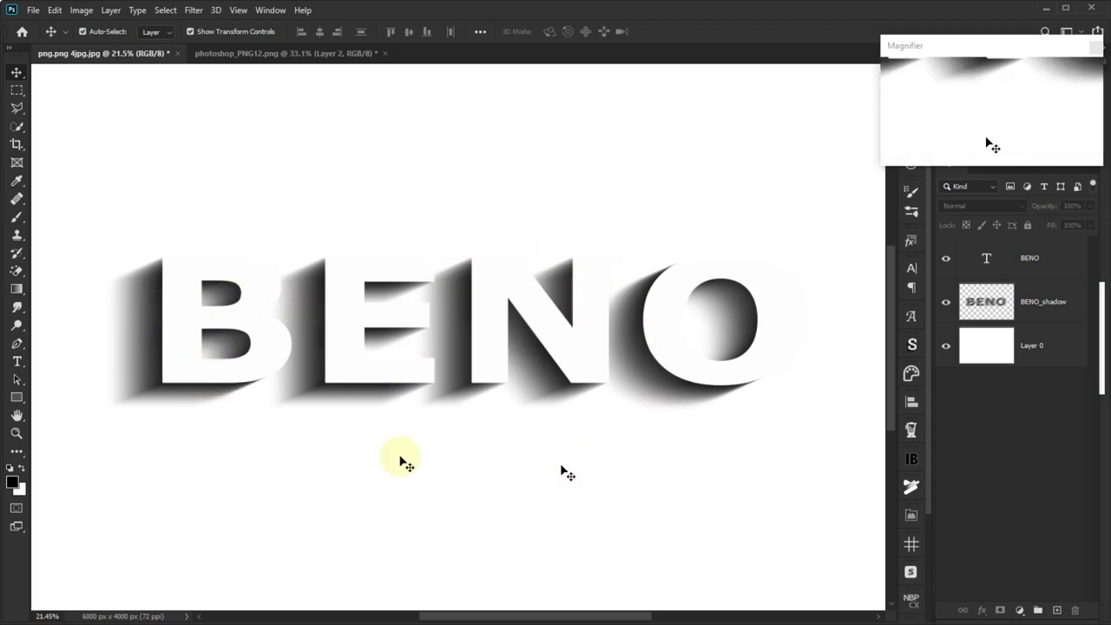
scroll(418, 399, "down", 2)
scroll(422, 396, "up", 1)
scroll(348, 347, "up", 1)
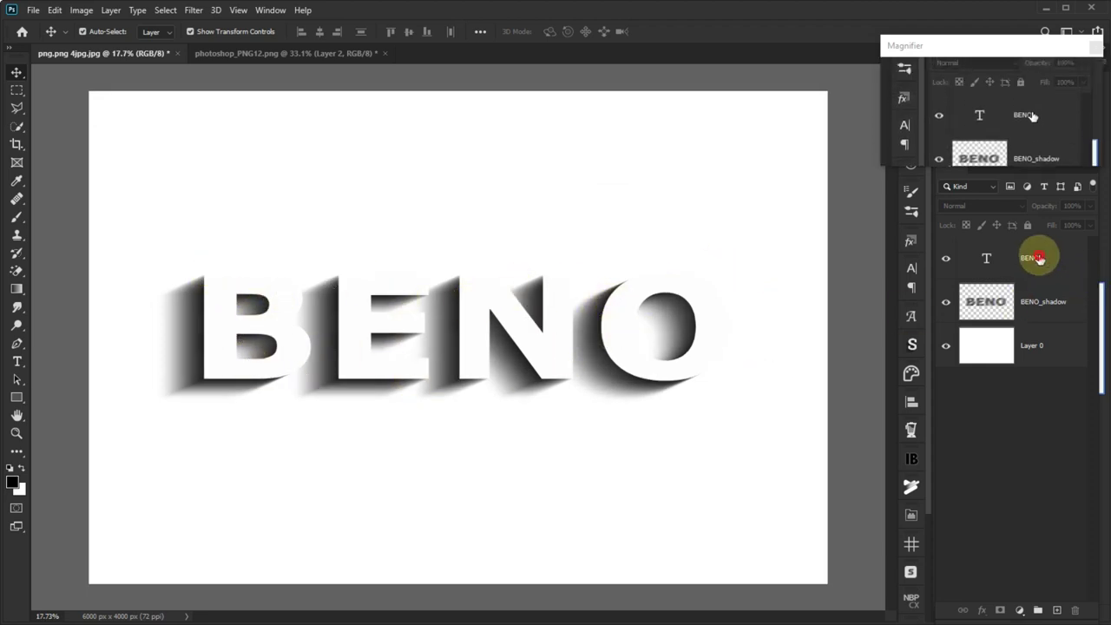
Set the BENO text layer's blend mode to Exclusion in its Blending Options
left_click(1038, 257)
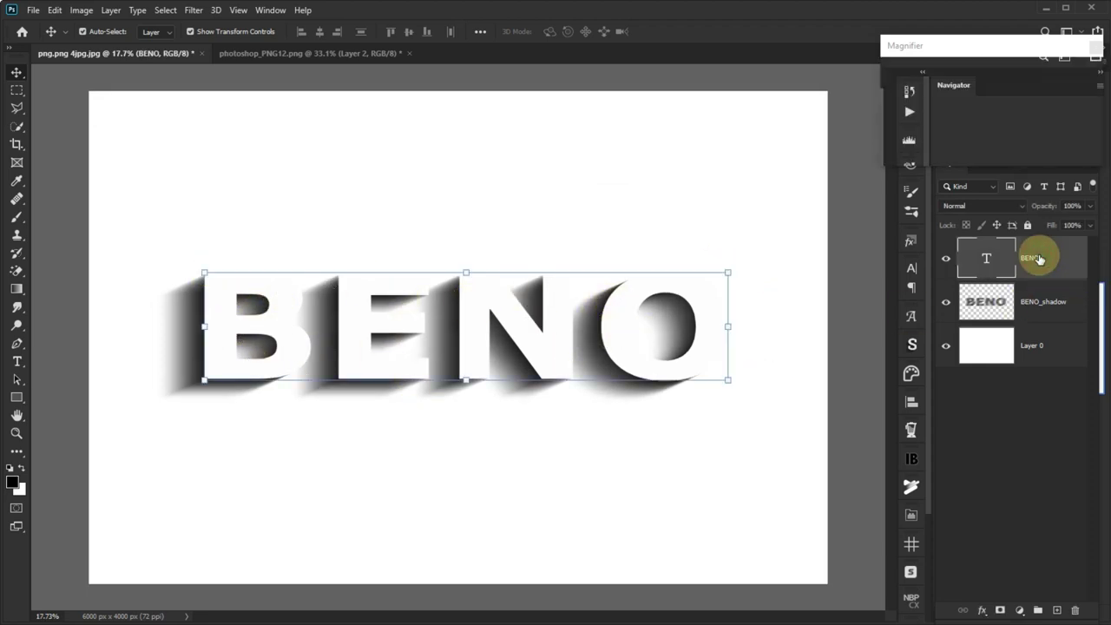
left_click(981, 611)
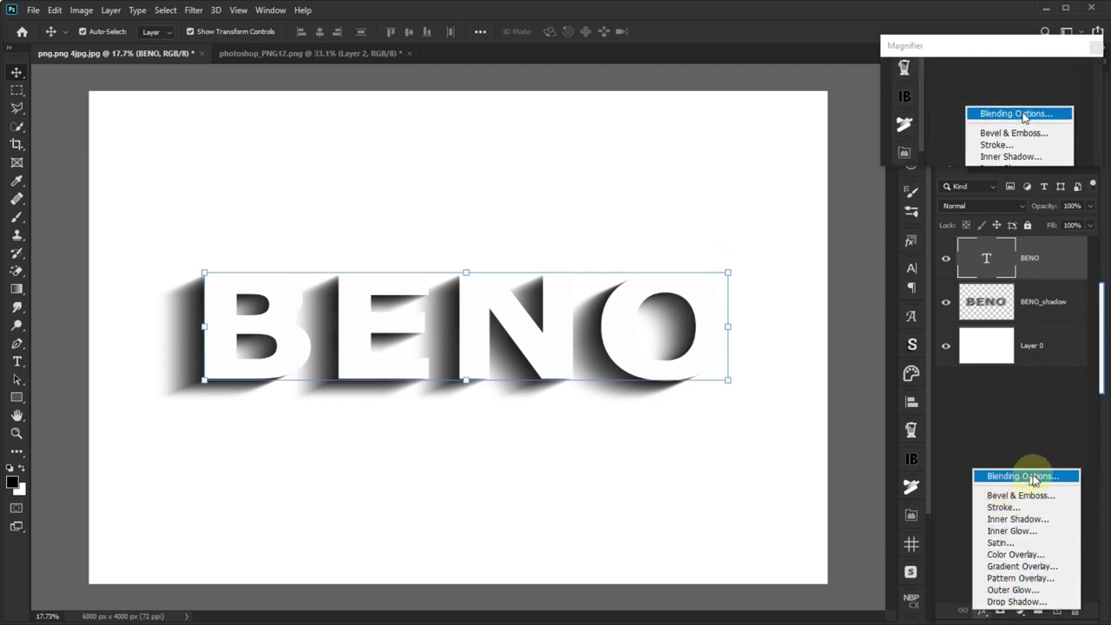
left_click(1042, 477)
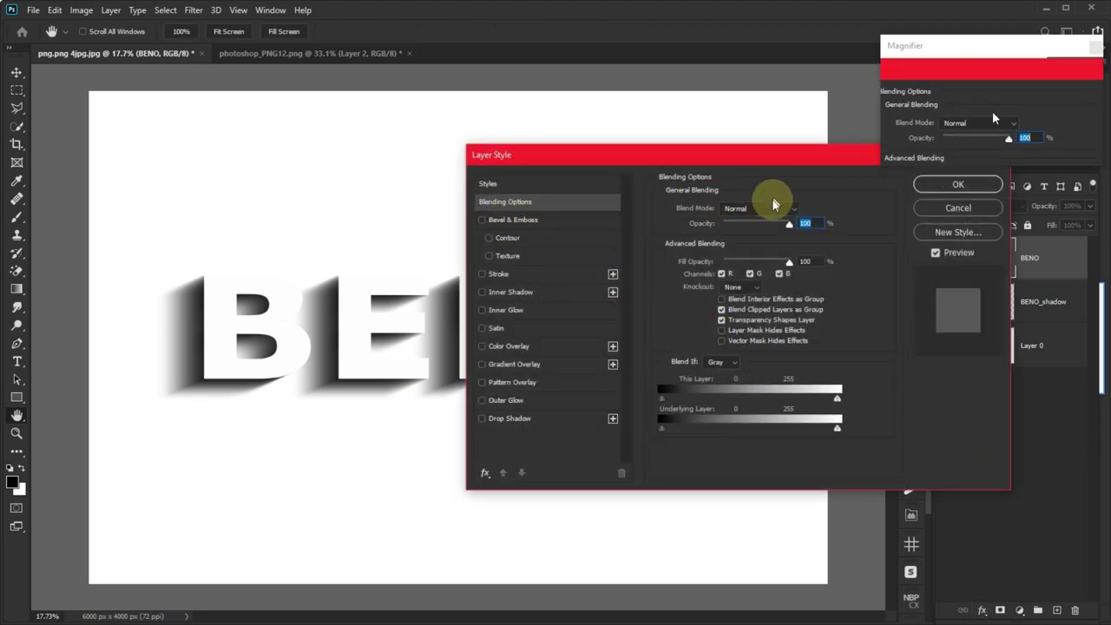
left_click(754, 210)
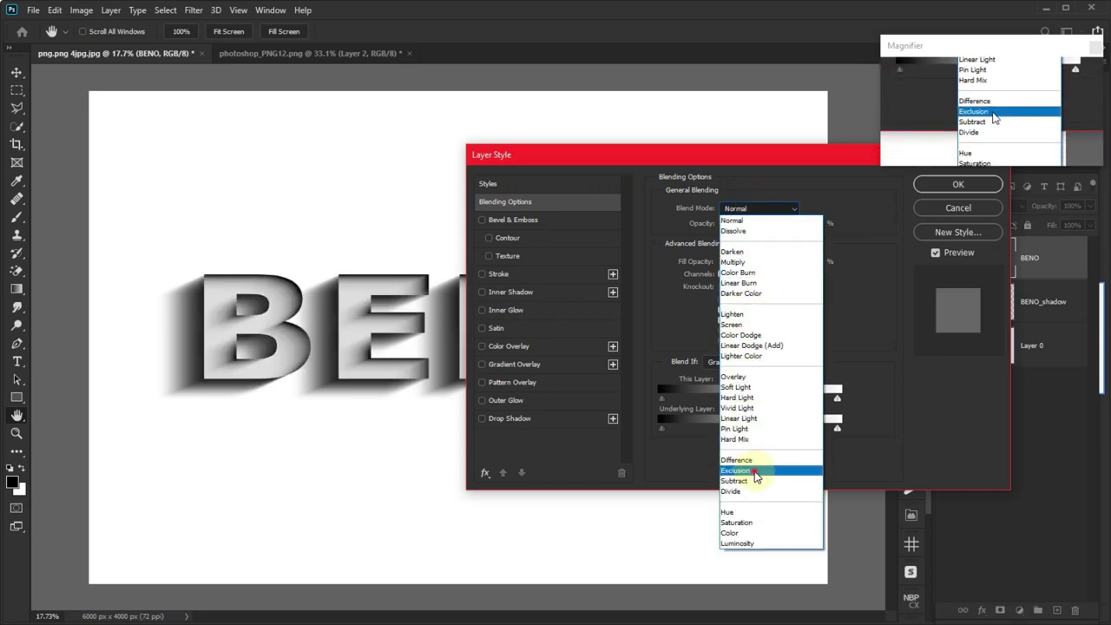
left_click(754, 470)
left_click_drag(694, 157, 918, 135)
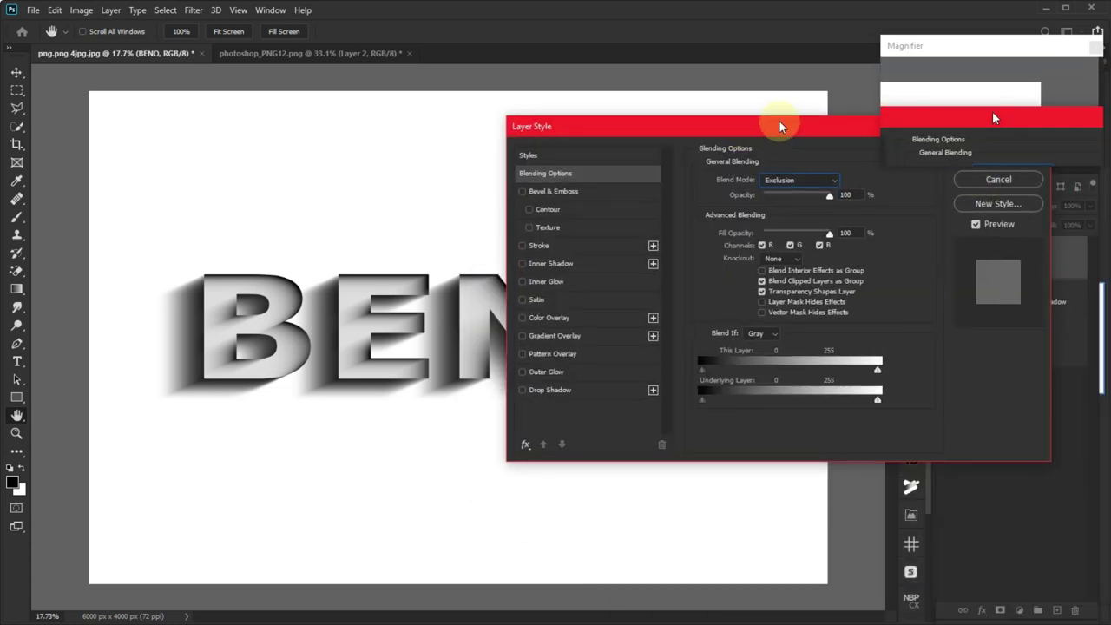
left_click_drag(780, 123, 761, 198)
left_click(957, 227)
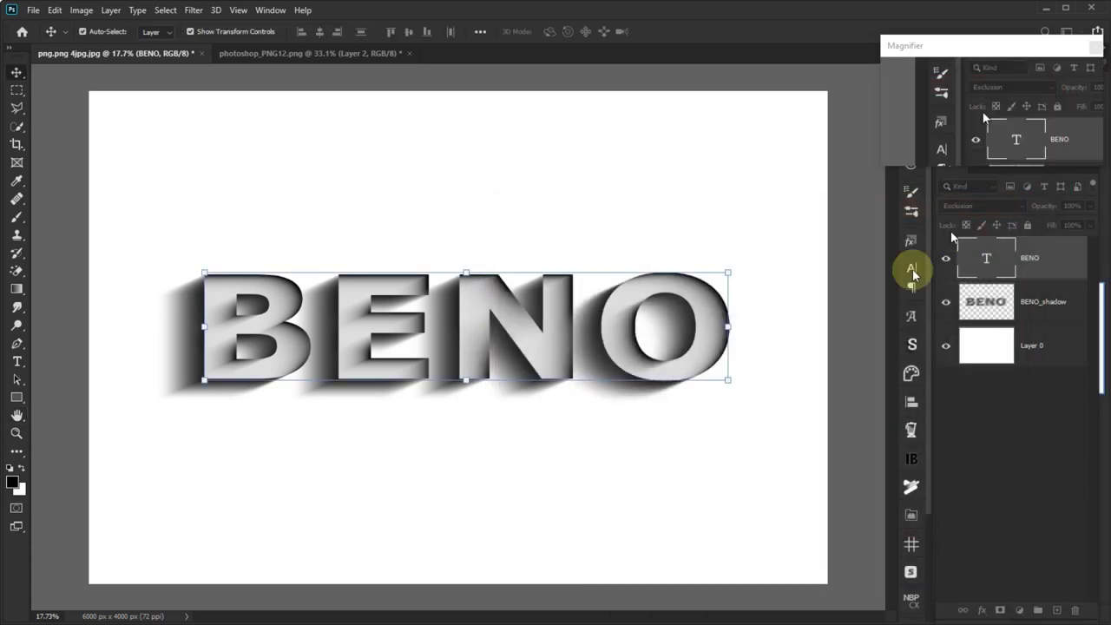
Select the white background Layer 0 in the BENO document
scroll(360, 310, "down", 2)
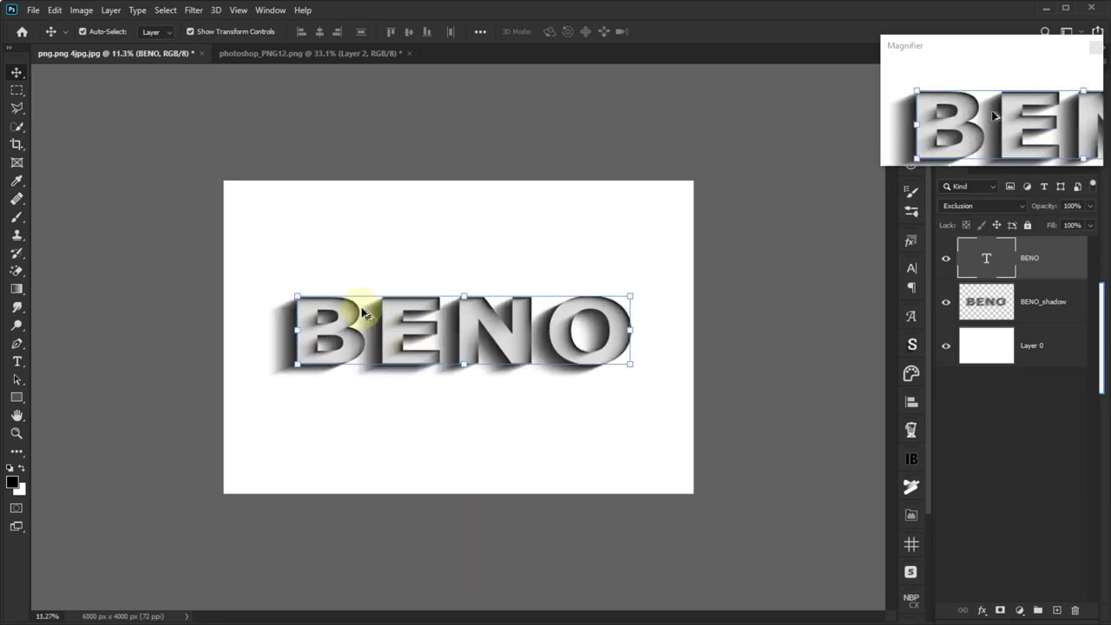
scroll(632, 185, "up", 2)
left_click(649, 183)
scroll(598, 235, "down", 2)
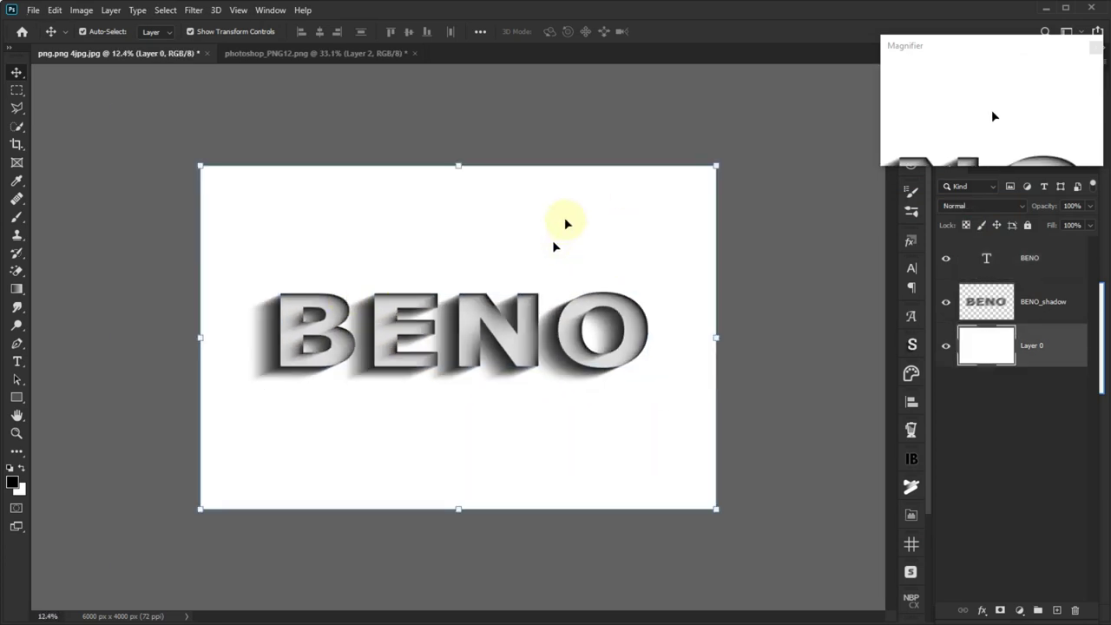
In photoshop_PNG12.png, open the RealLookLongShadow panel for the Ps icon's Layer 1, then select Layer 2
left_click(318, 54)
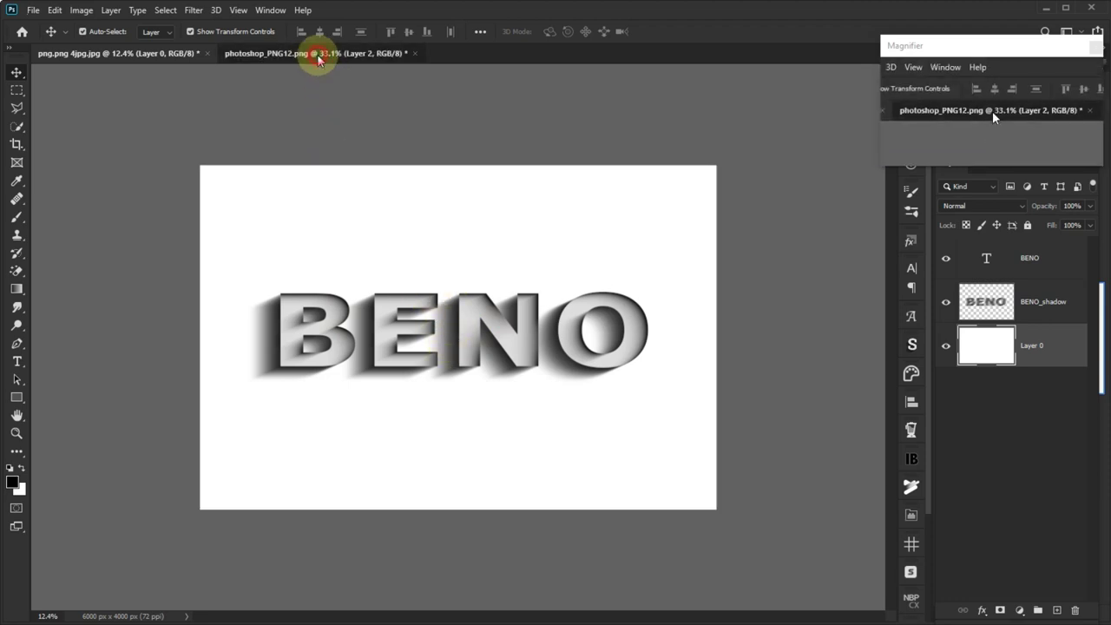
scroll(448, 396, "up", 1)
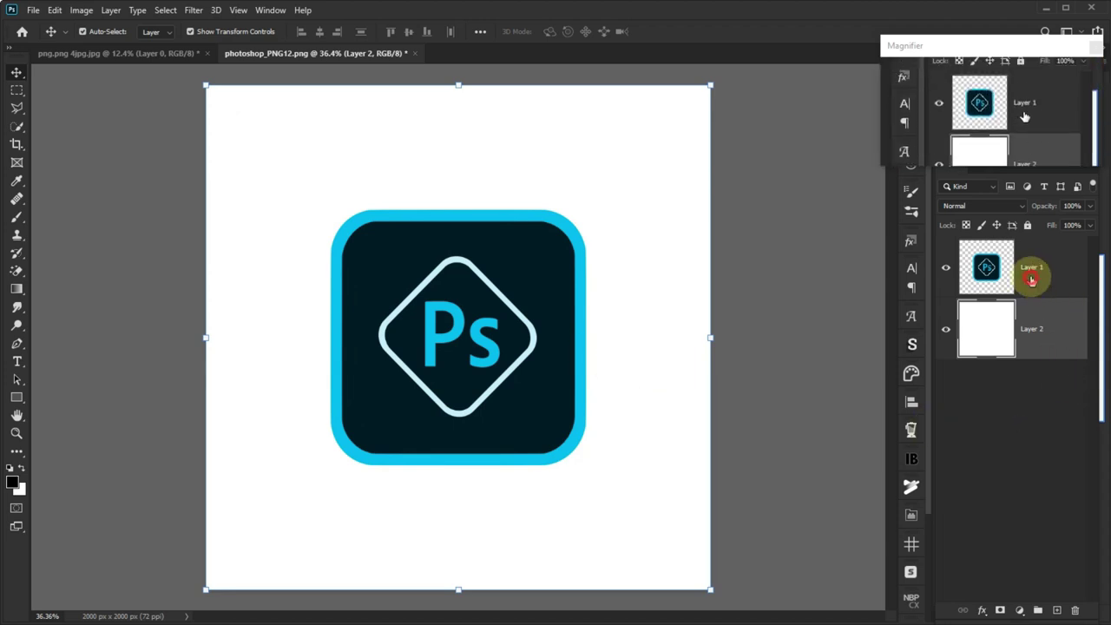
left_click(1031, 282)
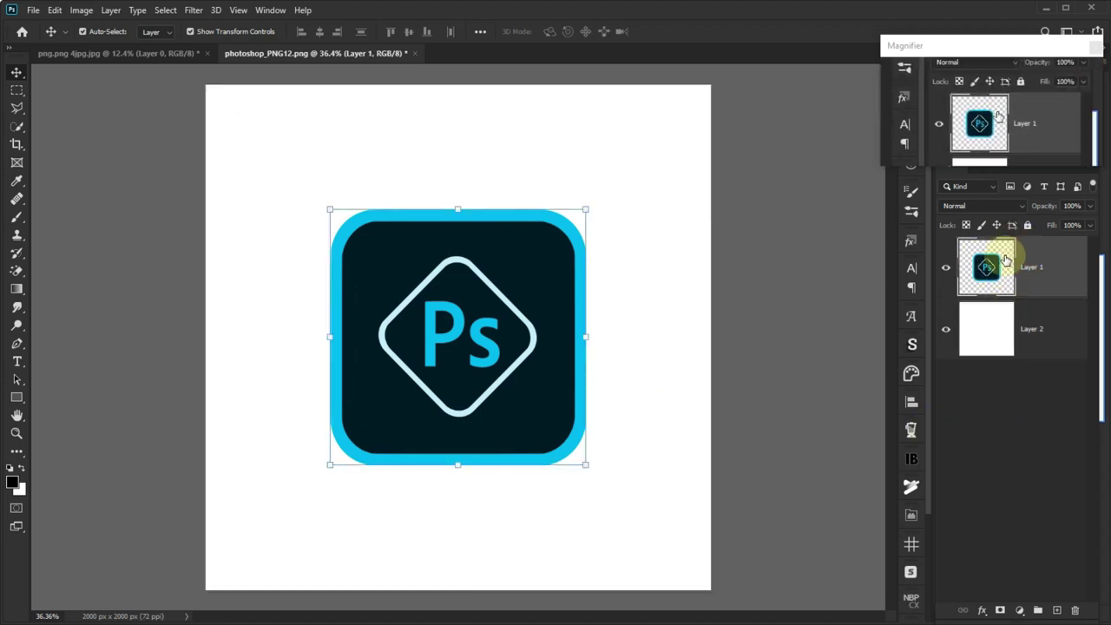
left_click(911, 344)
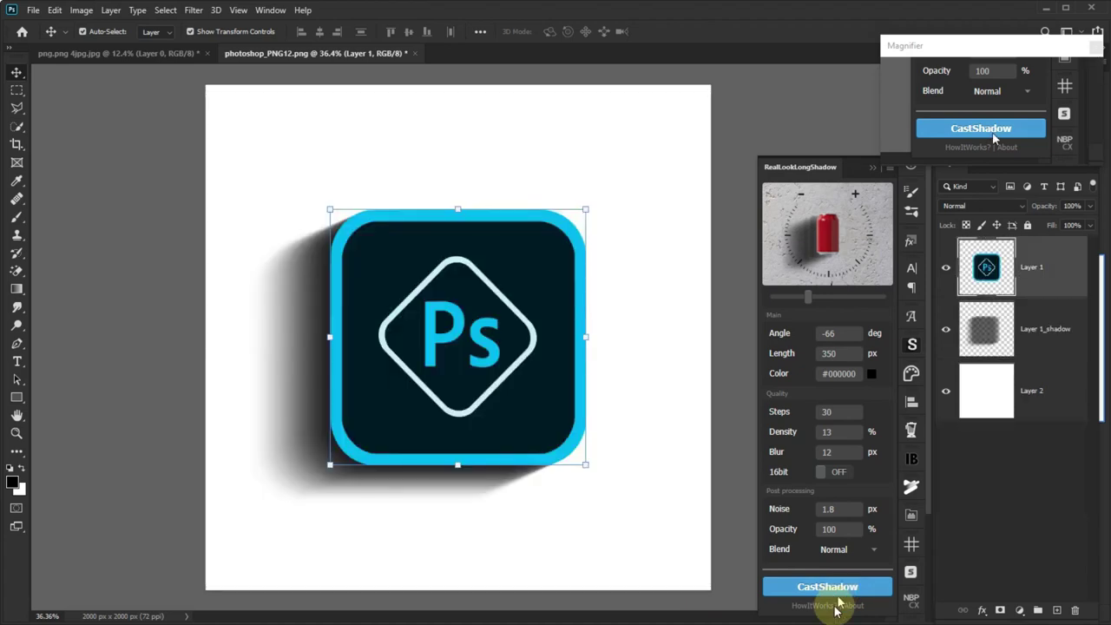
left_click(595, 124)
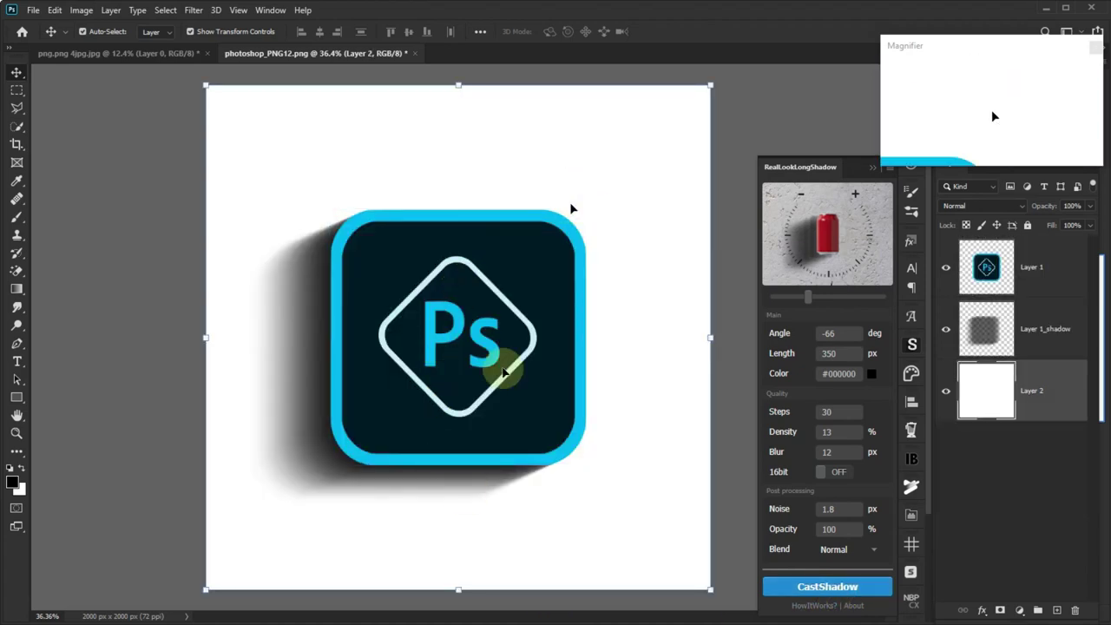
Zoom and pan around the enlarged Ps icon to inspect its soft black long shadow
scroll(223, 417, "up", 3)
scroll(442, 324, "up", 1)
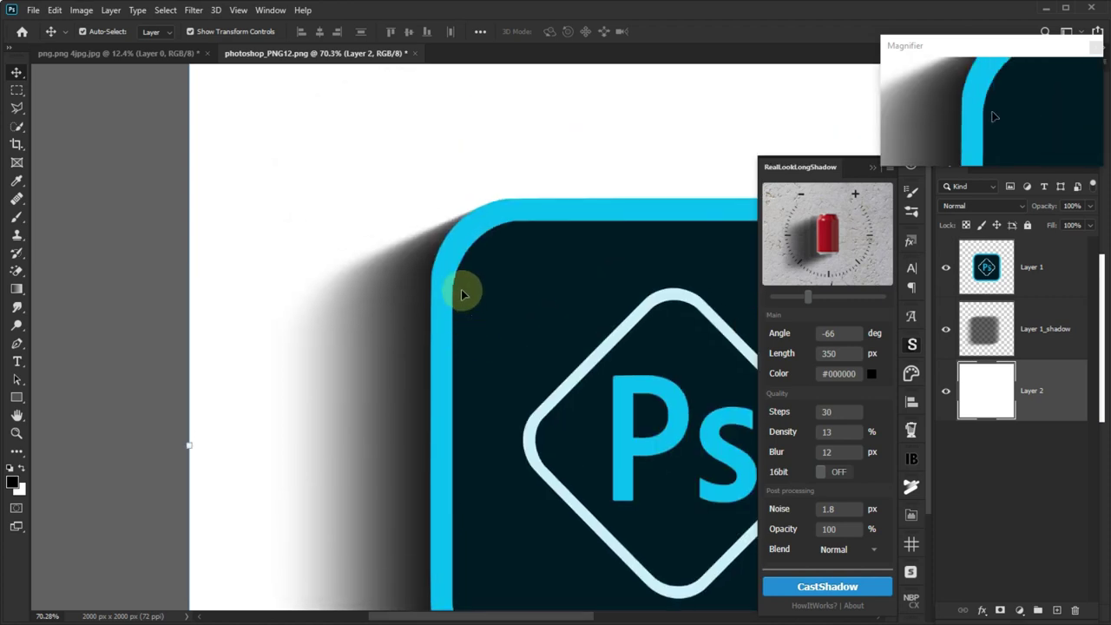
left_click_drag(458, 289, 337, 303)
scroll(364, 215, "down", 2)
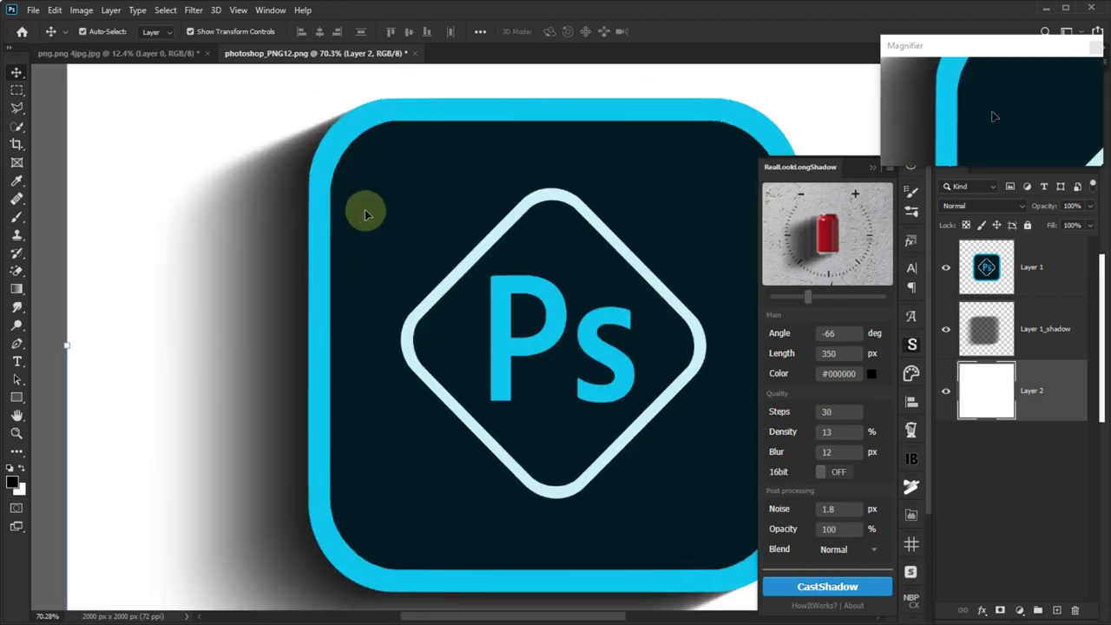
scroll(364, 216, "down", 3)
scroll(365, 215, "right", 3)
scroll(464, 272, "down", 3)
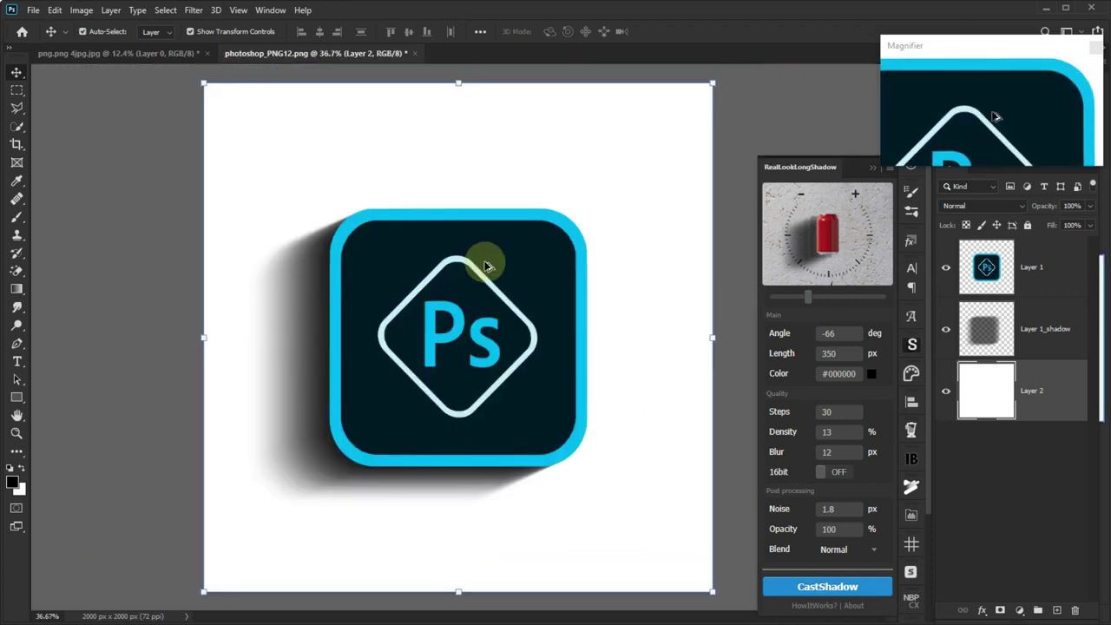
scroll(364, 300, "up", 1)
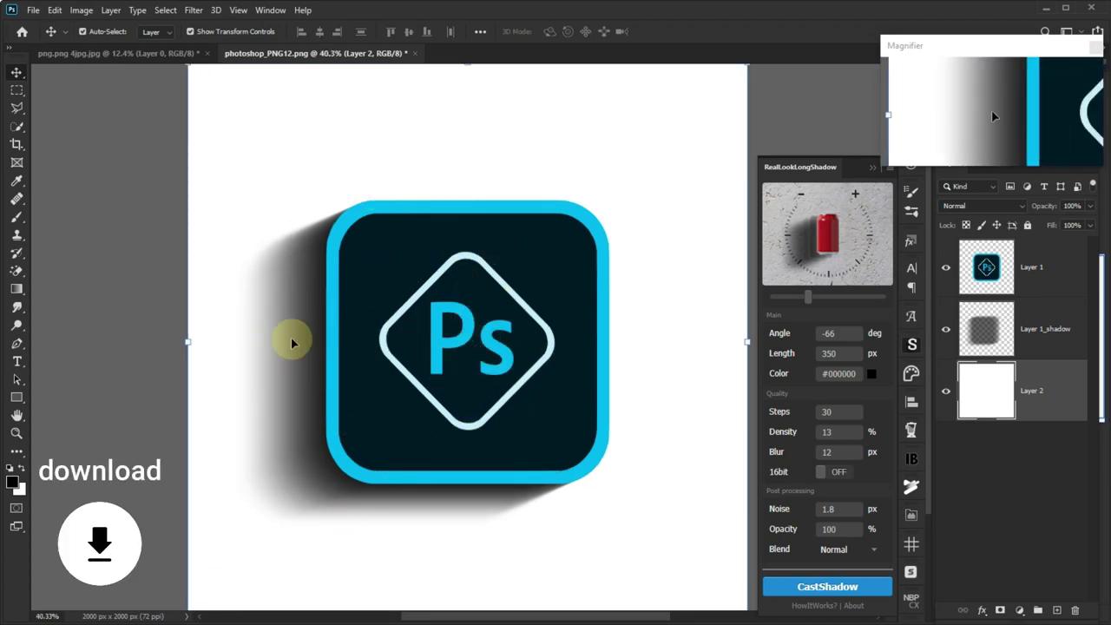
scroll(292, 342, "down", 1)
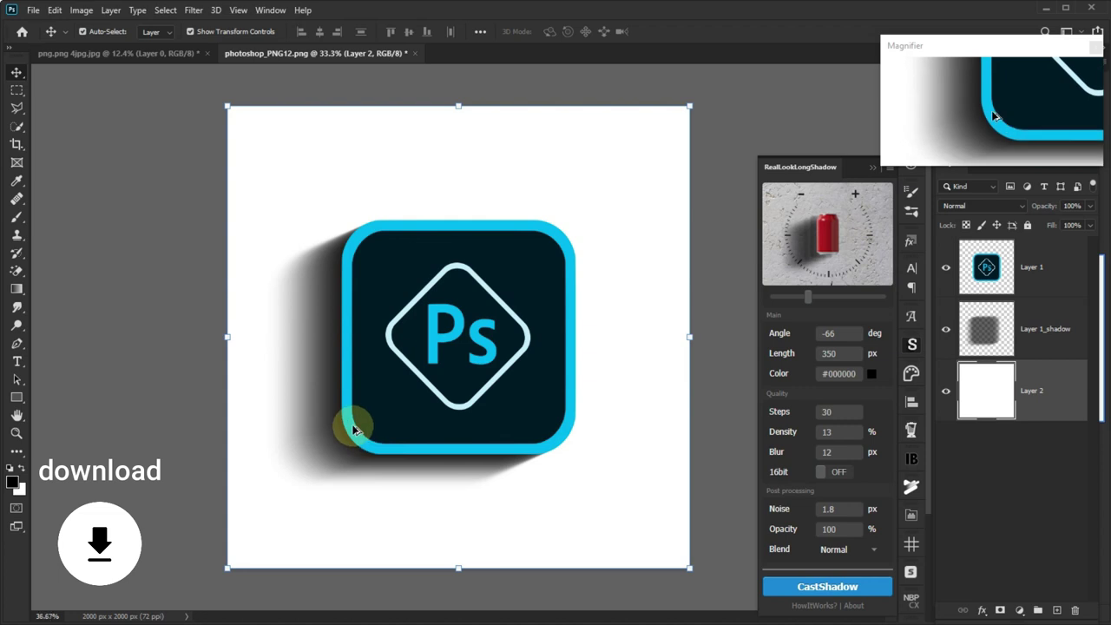
scroll(360, 430, "up", 1)
left_click_drag(539, 385, 494, 404)
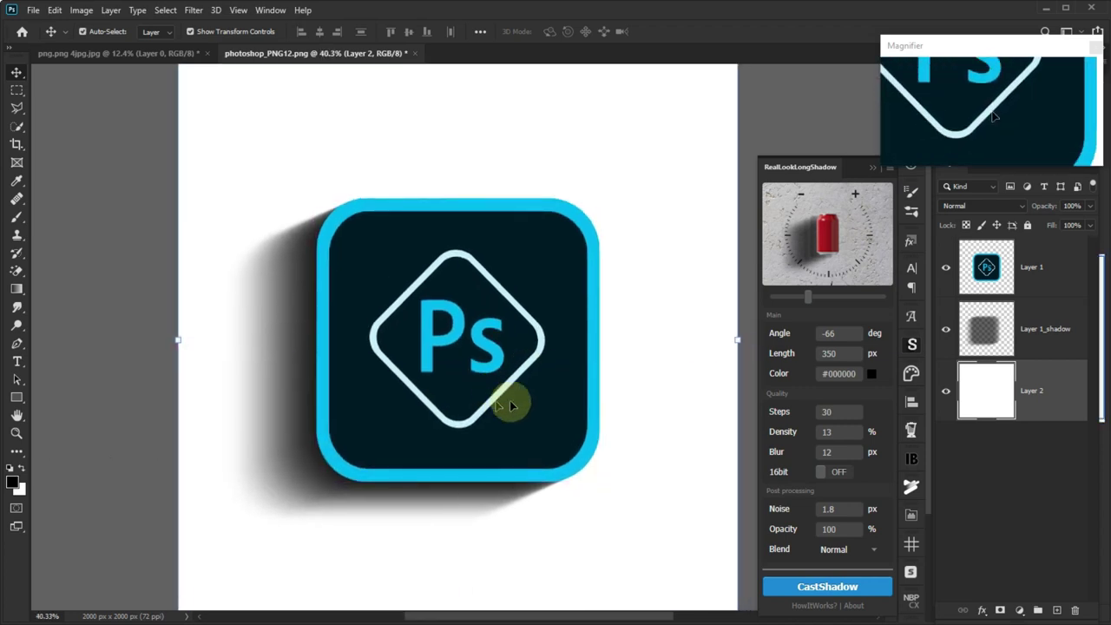
Briefly hide the Layer 1_shadow long shadow, then make it visible again
left_click(945, 330)
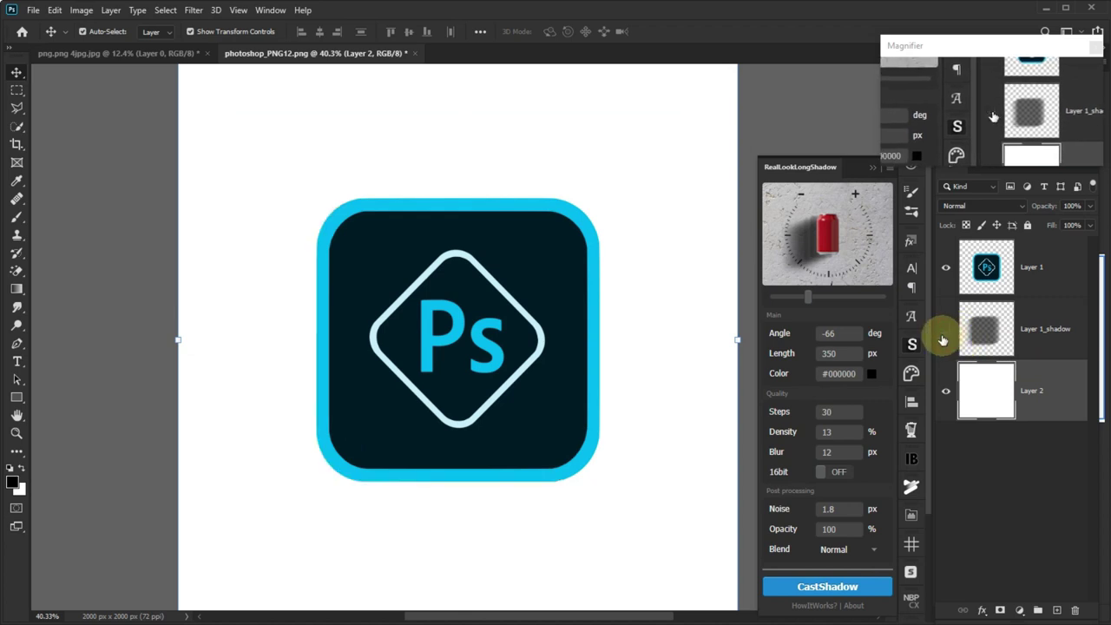
scroll(312, 436, "down", 2)
scroll(298, 309, "up", 1)
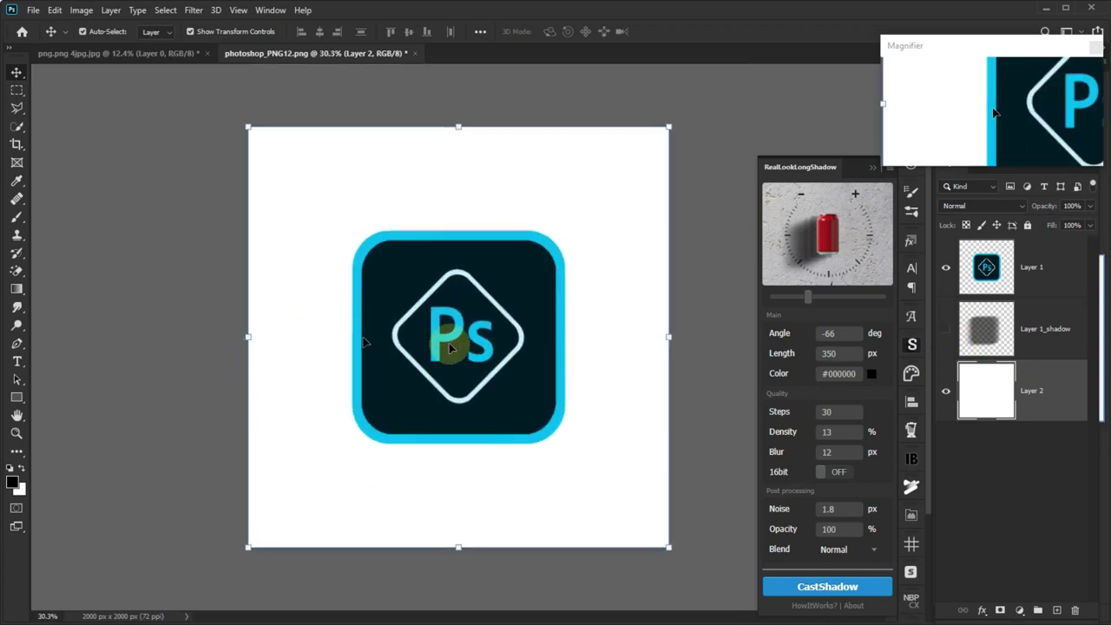
left_click(945, 329)
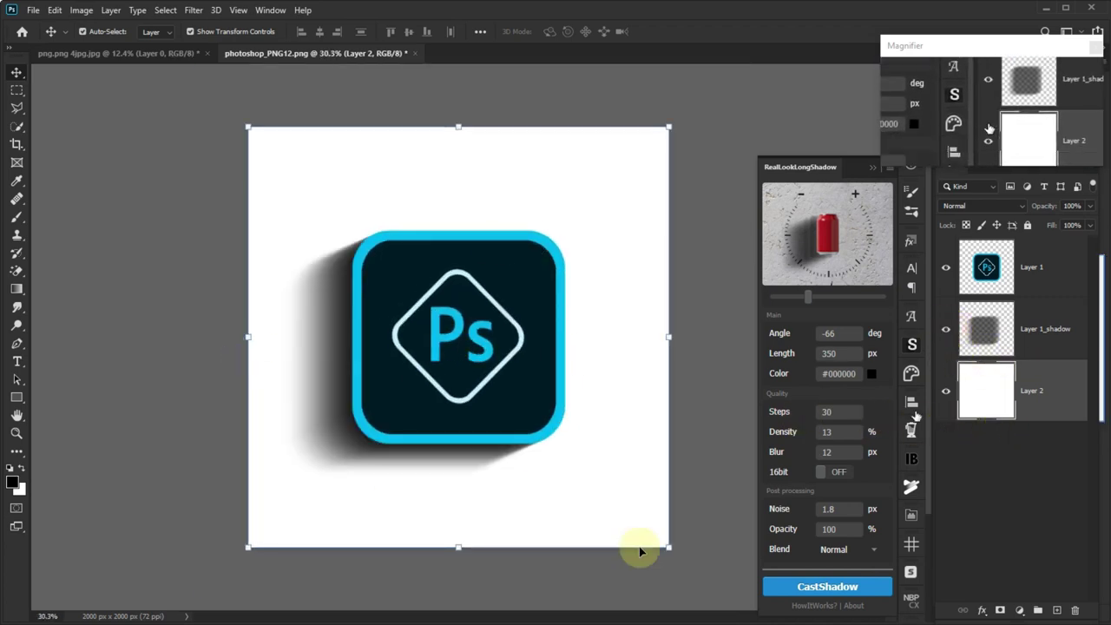
Deselect the background layer and select Layer 1 holding the Ps icon
left_click(701, 211)
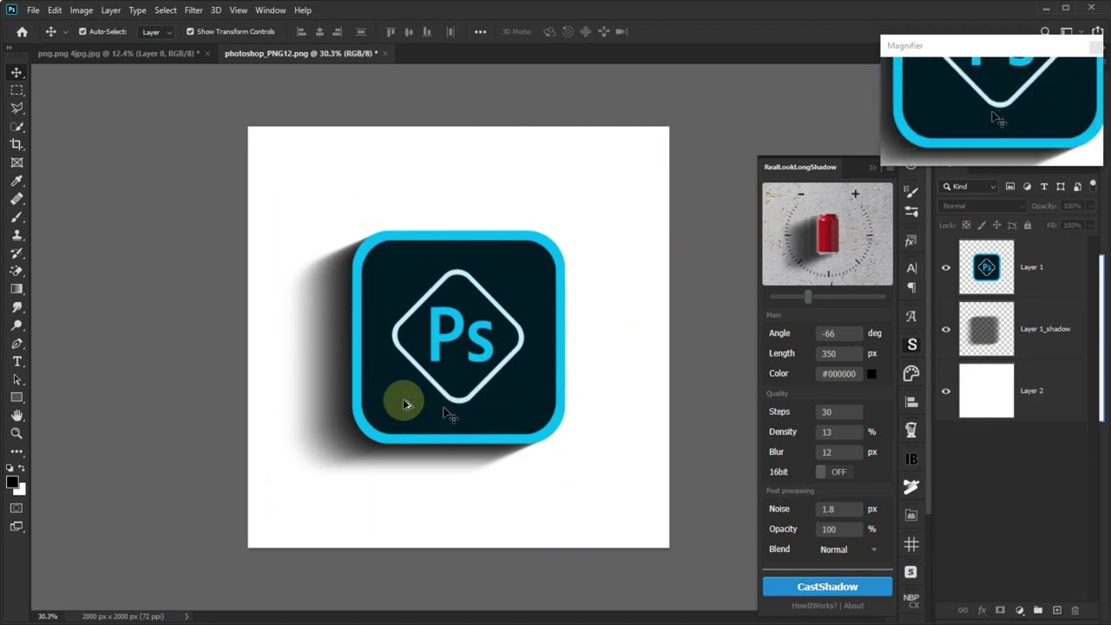
scroll(417, 292, "up", 2)
scroll(433, 293, "up", 1)
scroll(376, 367, "up", 1)
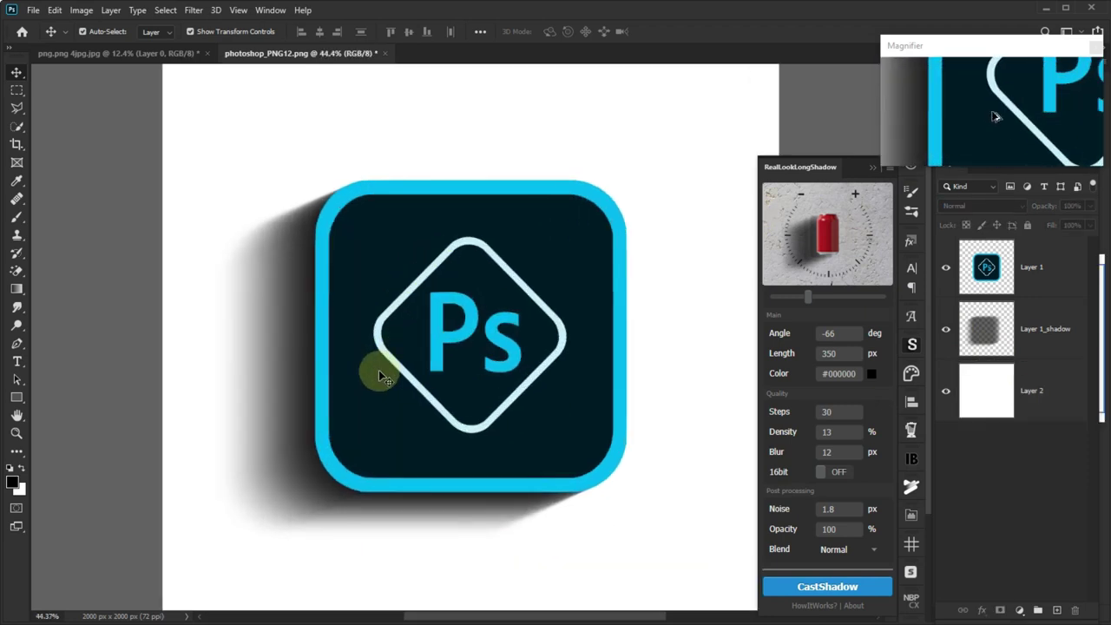
scroll(378, 373, "down", 1)
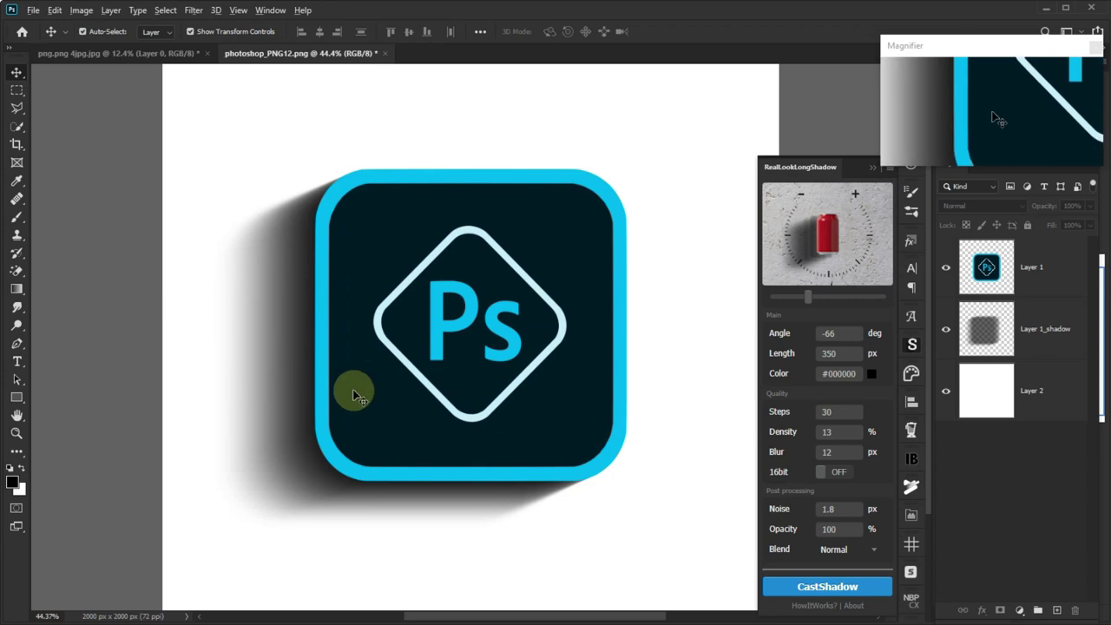
scroll(355, 390, "down", 1)
scroll(354, 395, "up", 1)
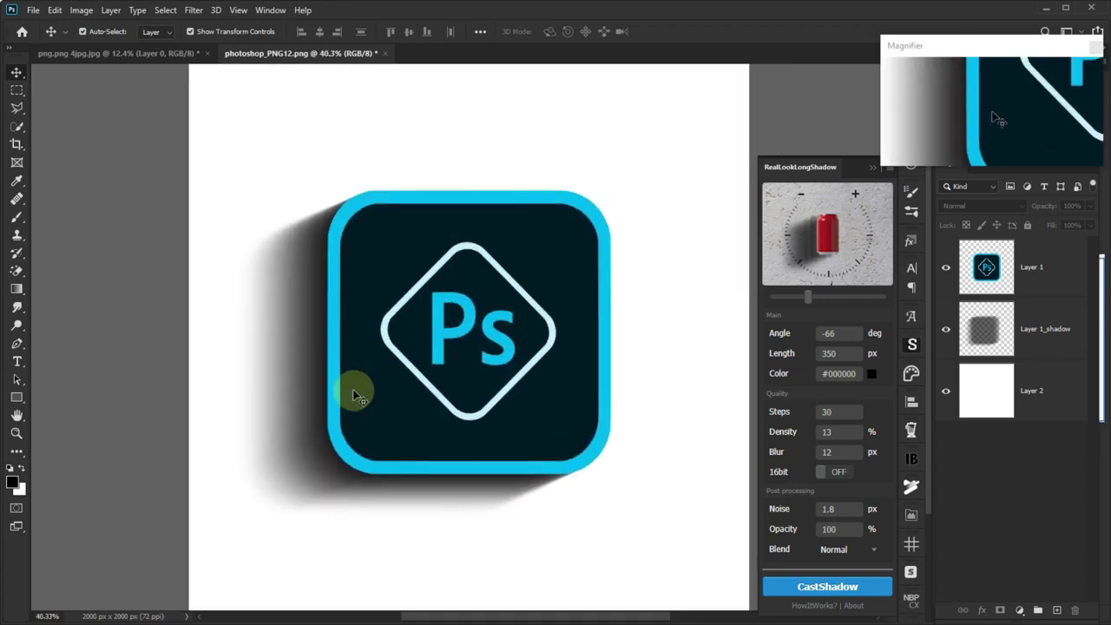
scroll(355, 395, "down", 2)
scroll(355, 390, "up", 1)
left_click(478, 283)
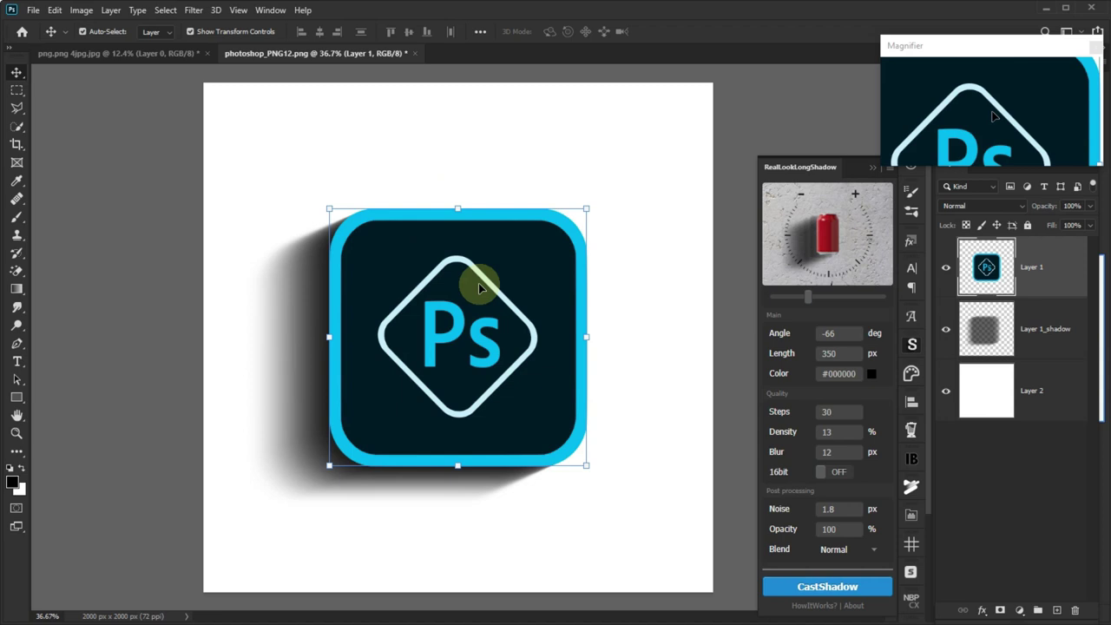
left_click(355, 390)
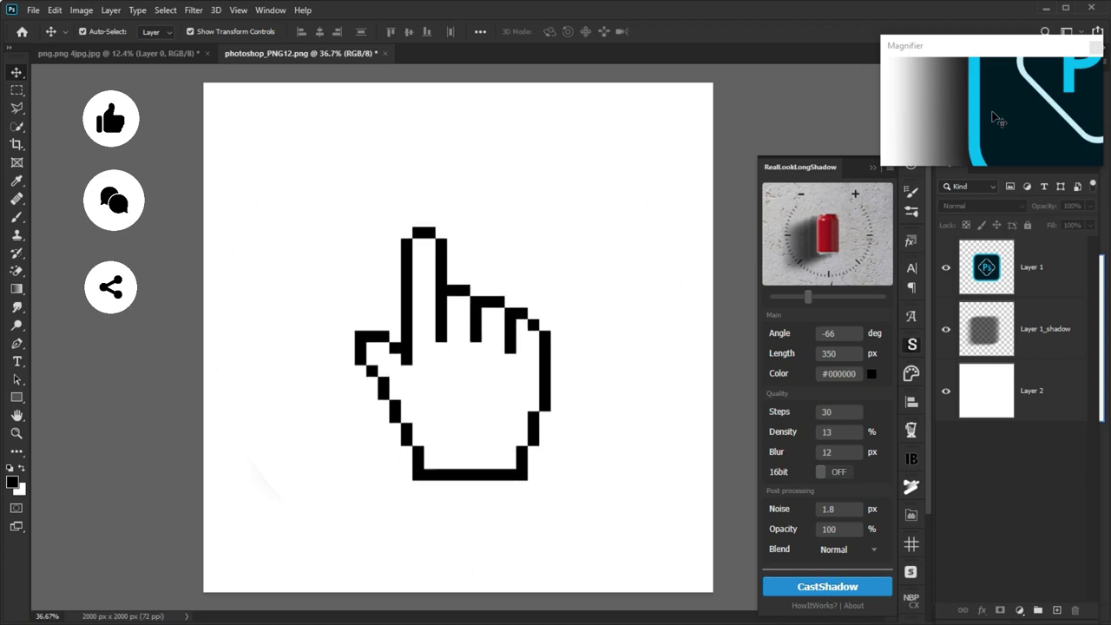
left_click(481, 334)
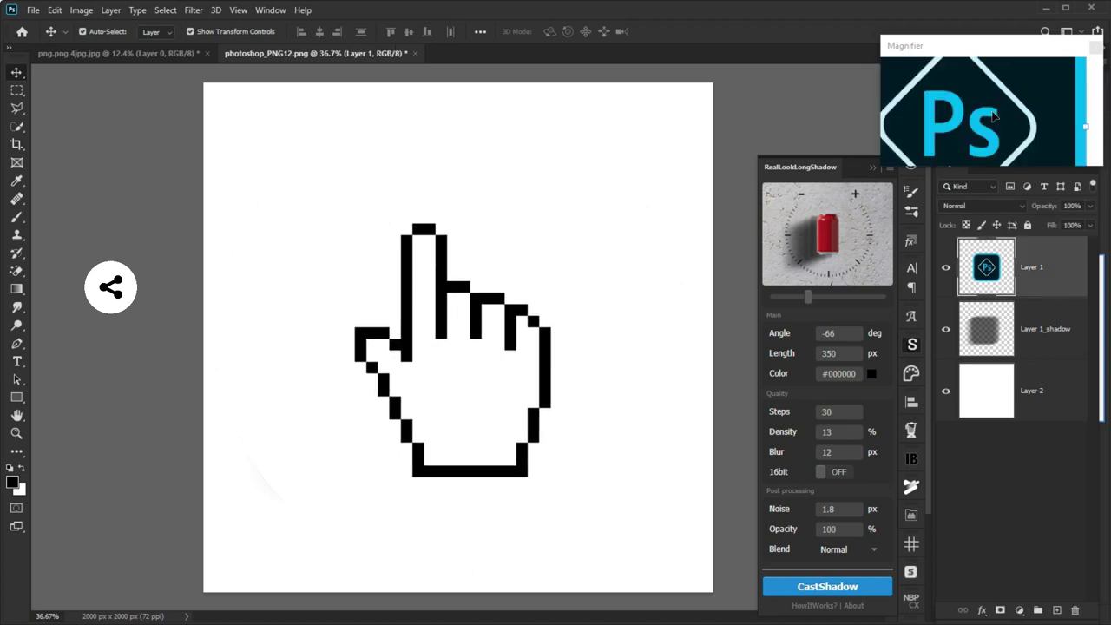